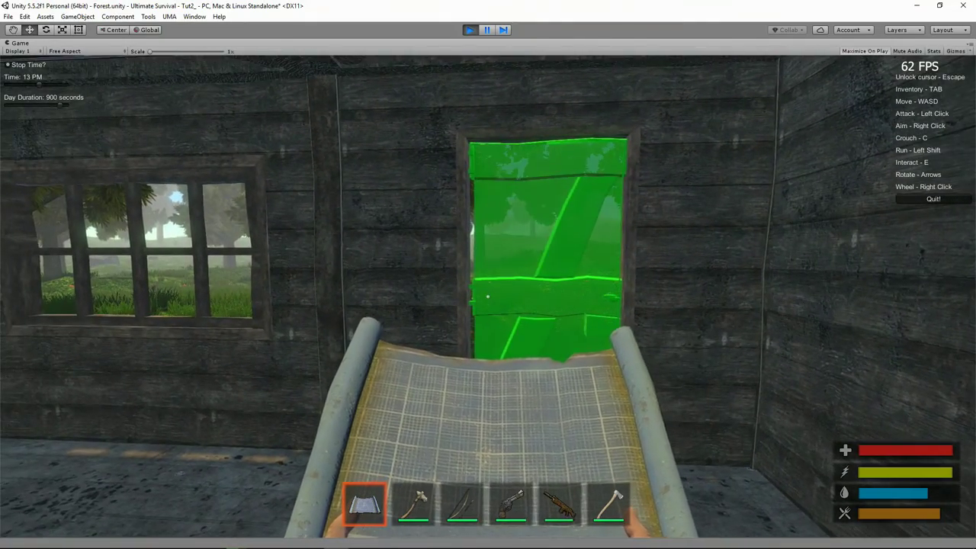
# Switch to the stone hatchet, test opening and closing the placed door, and examine the house's exterior.
pyautogui.press('2')
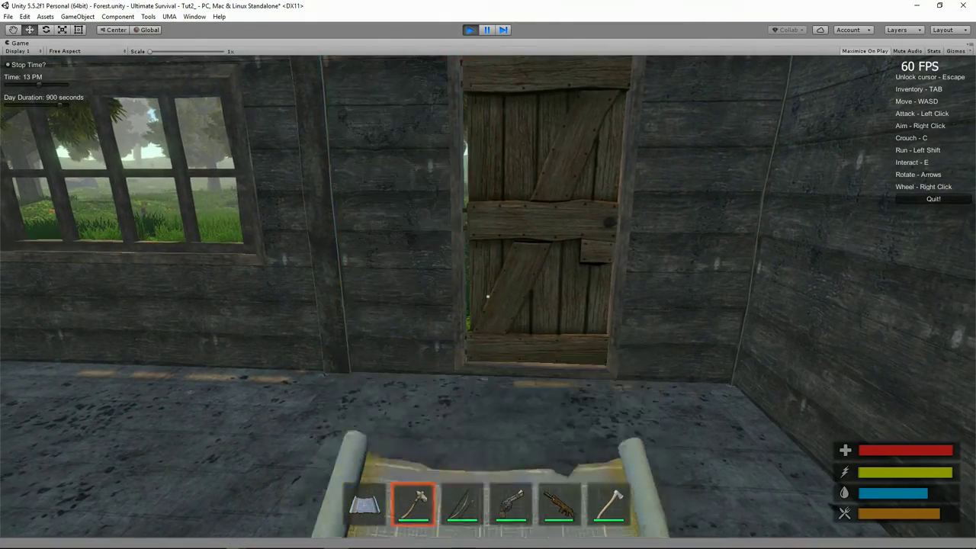
pyautogui.press('w')
pyautogui.press('e')
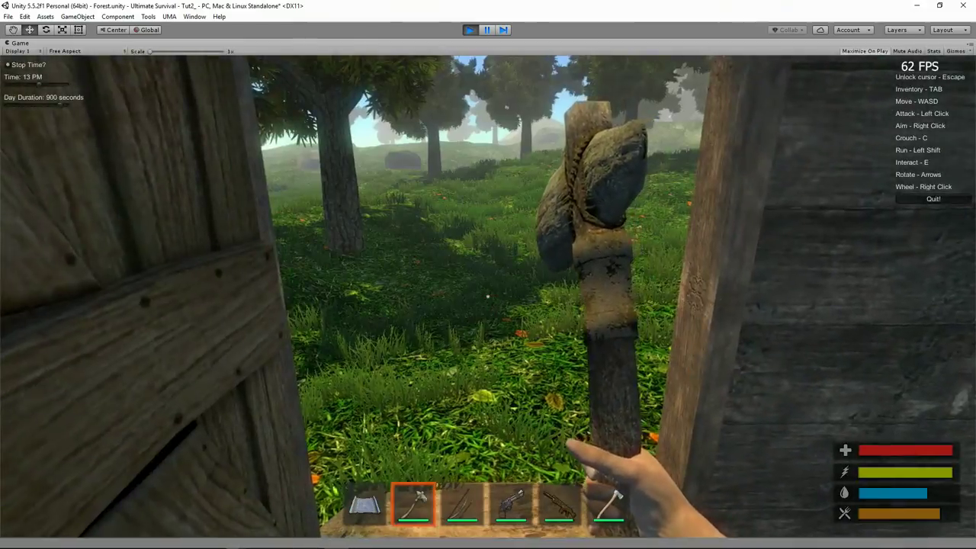
pyautogui.press('e')
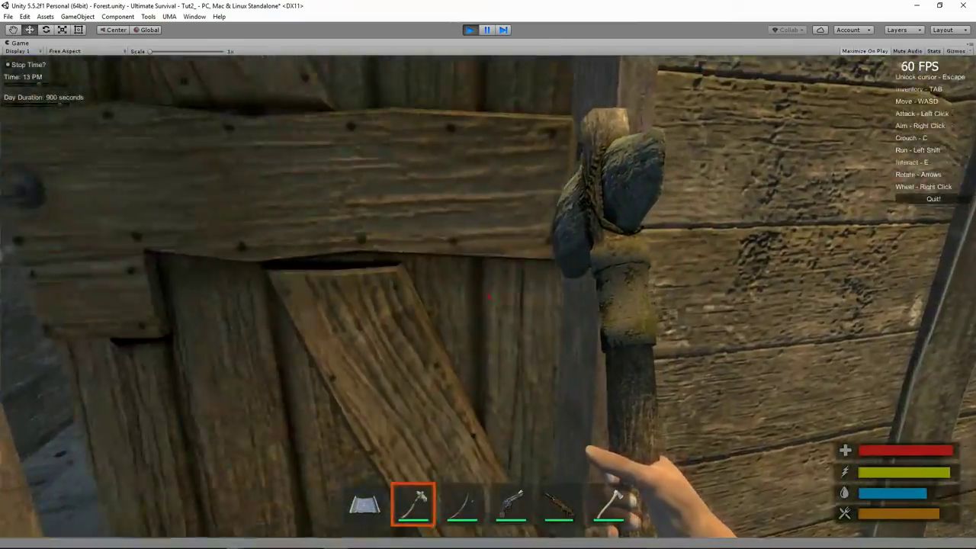
pyautogui.press('s')
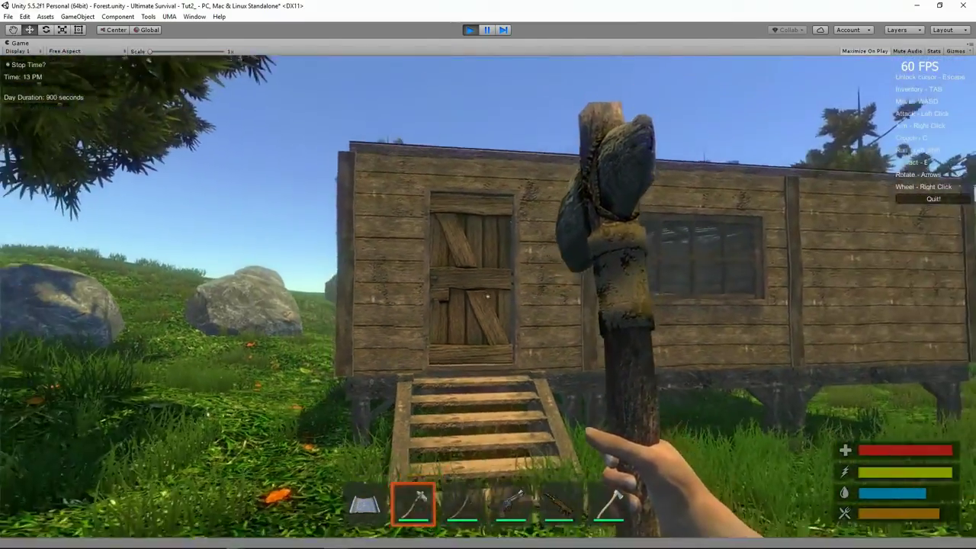
pyautogui.press('w')
pyautogui.press('w')
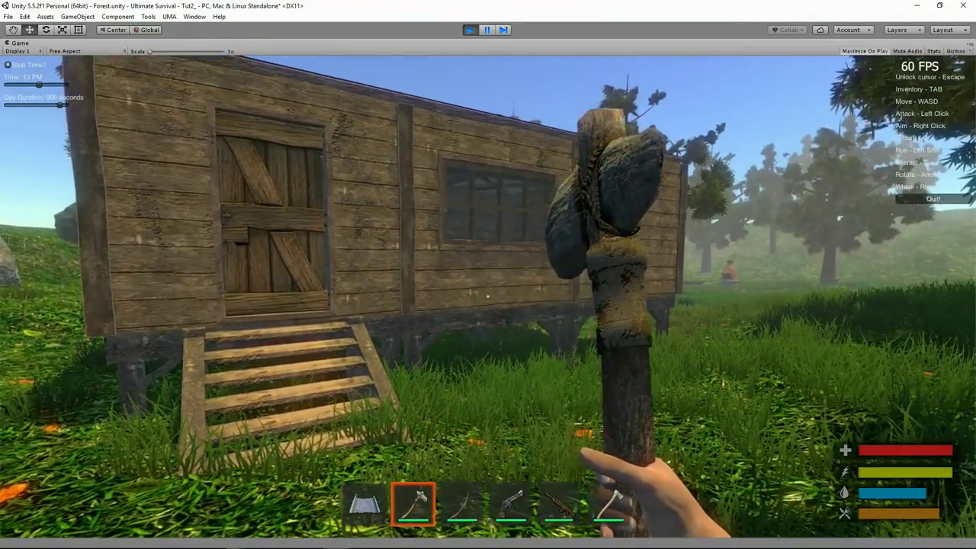
pyautogui.press('w')
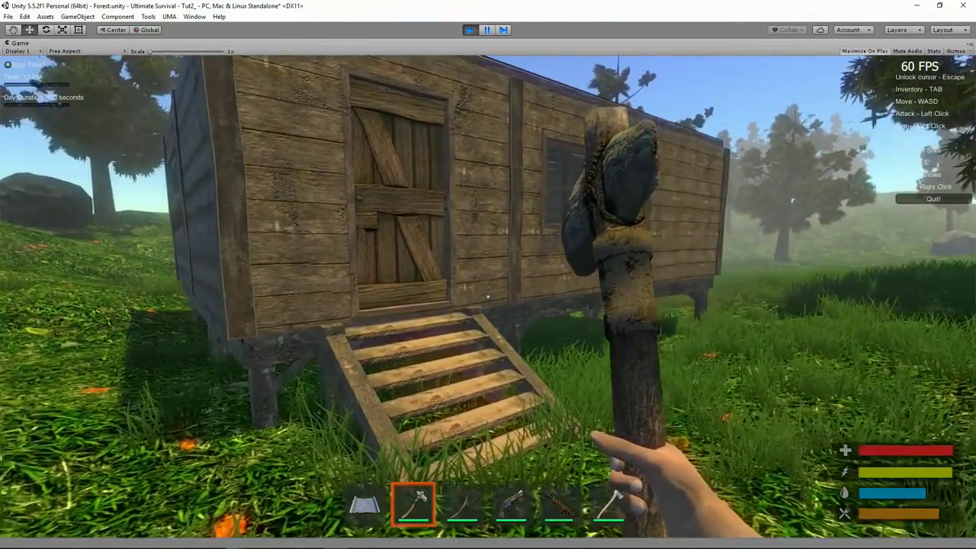
# Pause the running game and save the Building object as a prefab in the Buildable folder.
pyautogui.press('Escape')
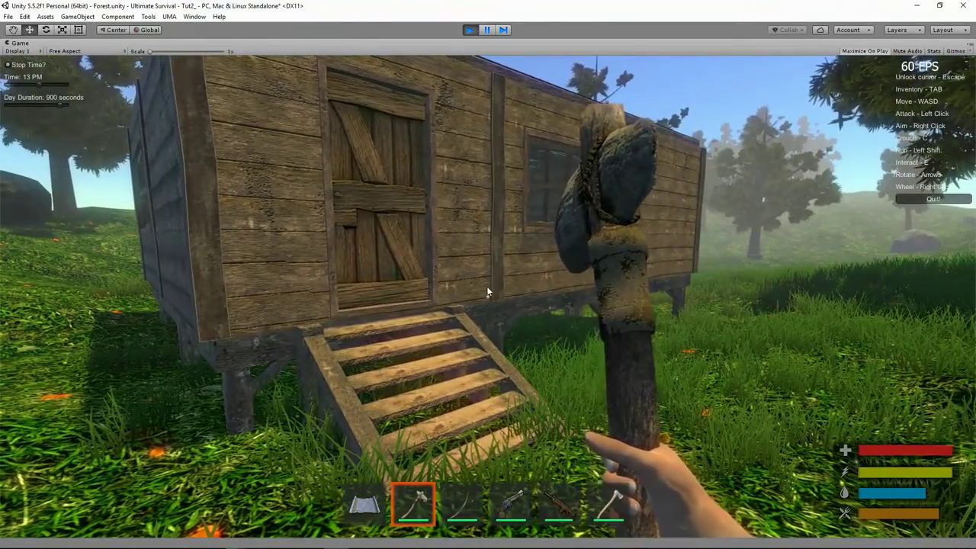
pyautogui.click(468, 30)
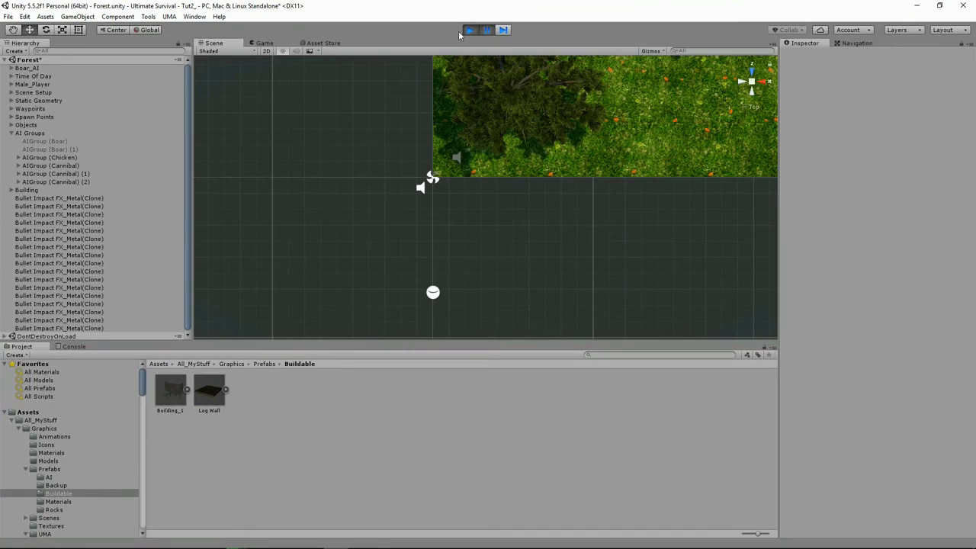
pyautogui.click(25, 191)
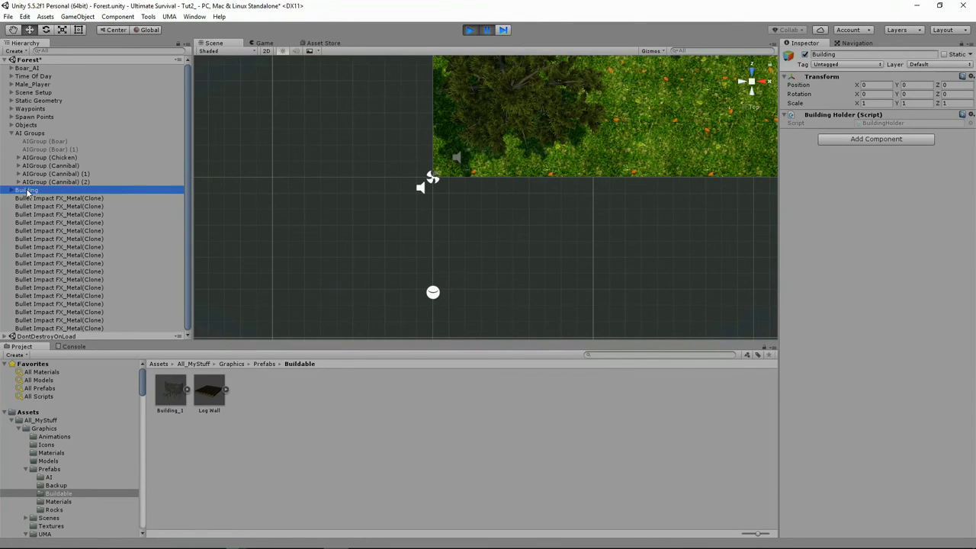
pyautogui.moveTo(25, 191); pyautogui.dragTo(284, 402)
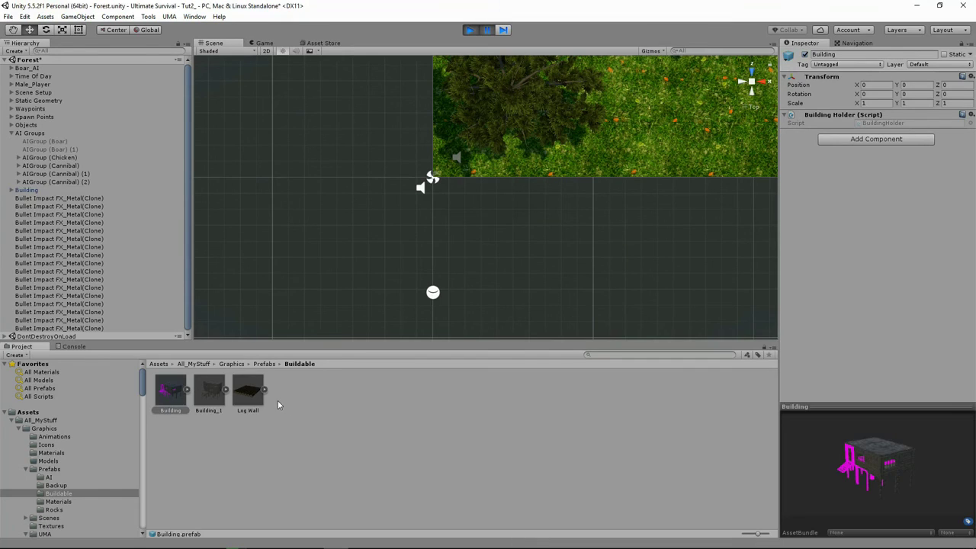
# Expand the Building prefab's parts and compare the components and materials of a Wall_Wood piece and the Stairs_Wood piece.
pyautogui.click(187, 390)
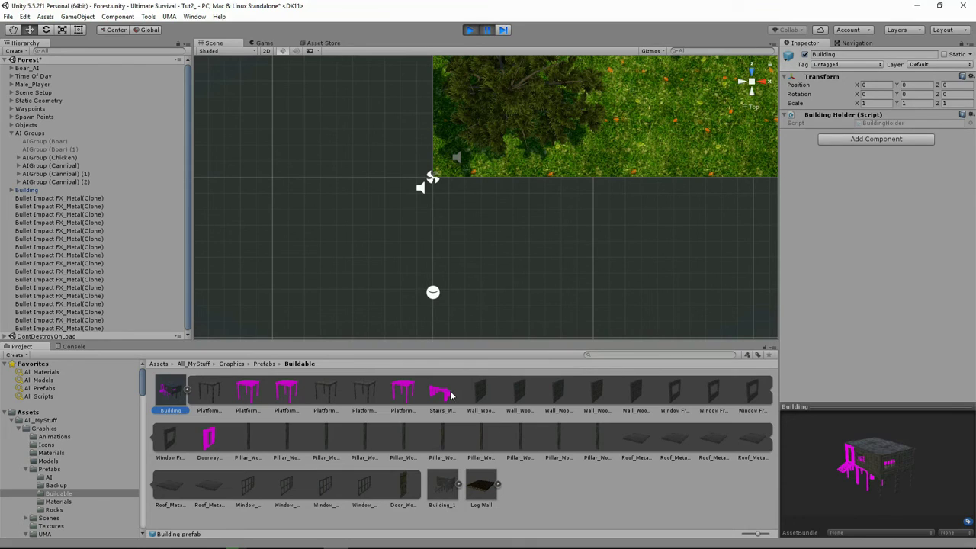
pyautogui.click(478, 392)
pyautogui.scroll(-15, 810, 392)
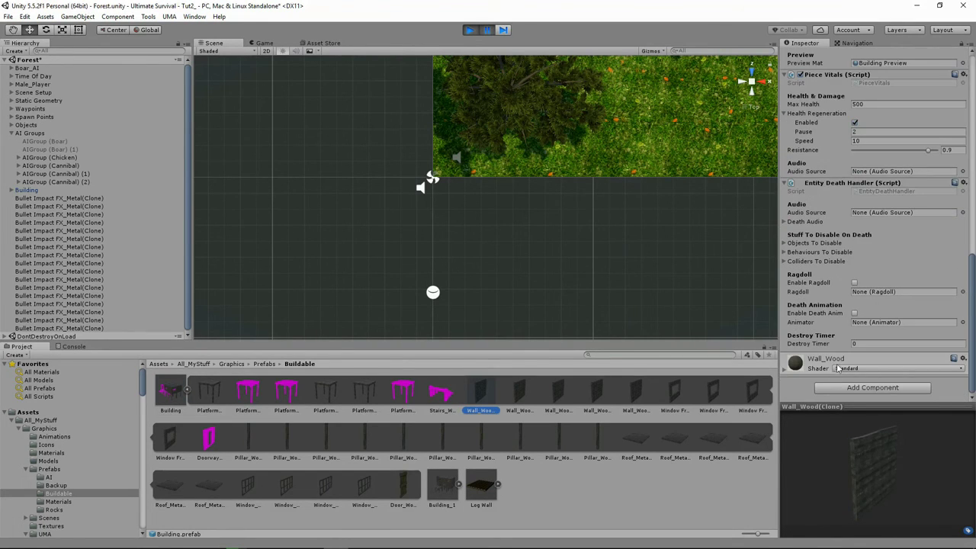
pyautogui.click(438, 394)
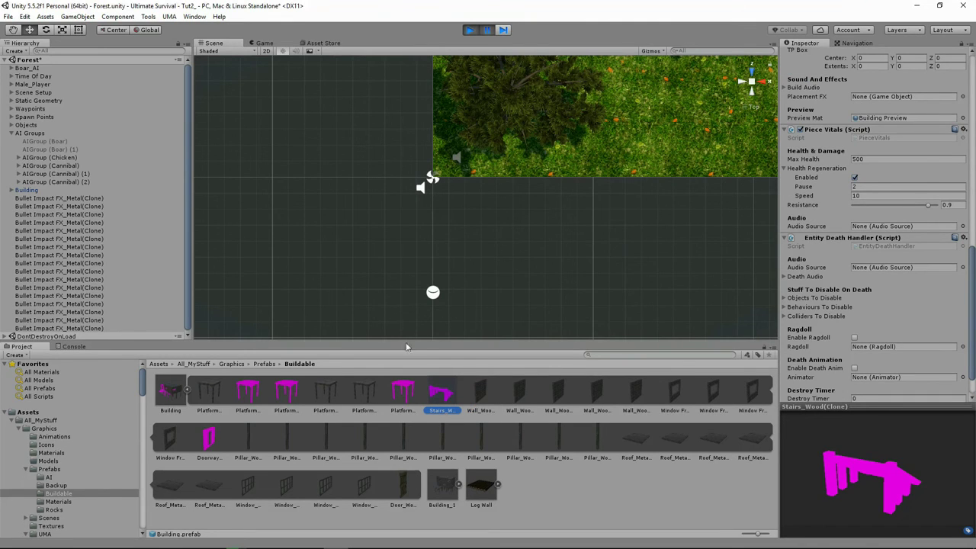
# Stop play mode and assign the Stairs_Wood material from Ultimate Survival's Materials/Building folder to the prefab's stairs piece.
pyautogui.click(470, 29)
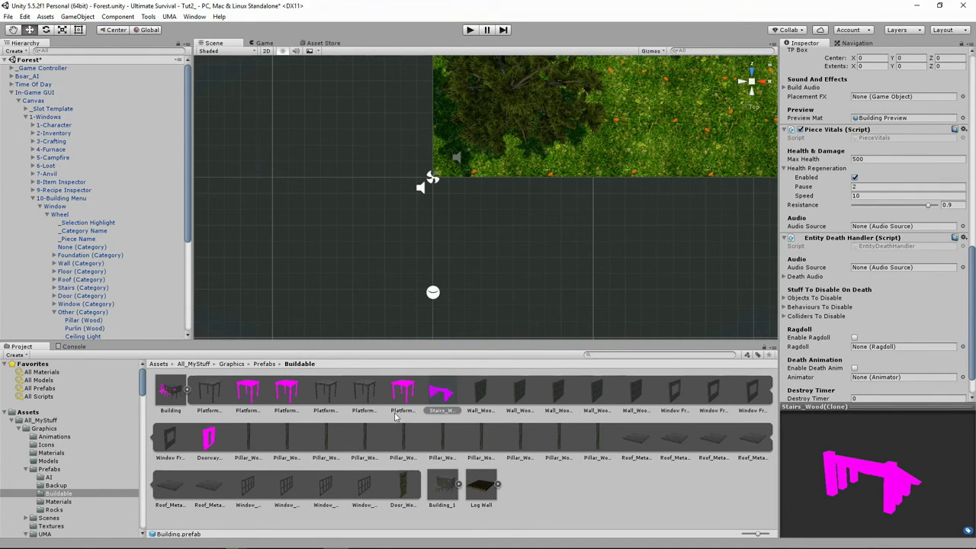
pyautogui.scroll(5, 907, 94)
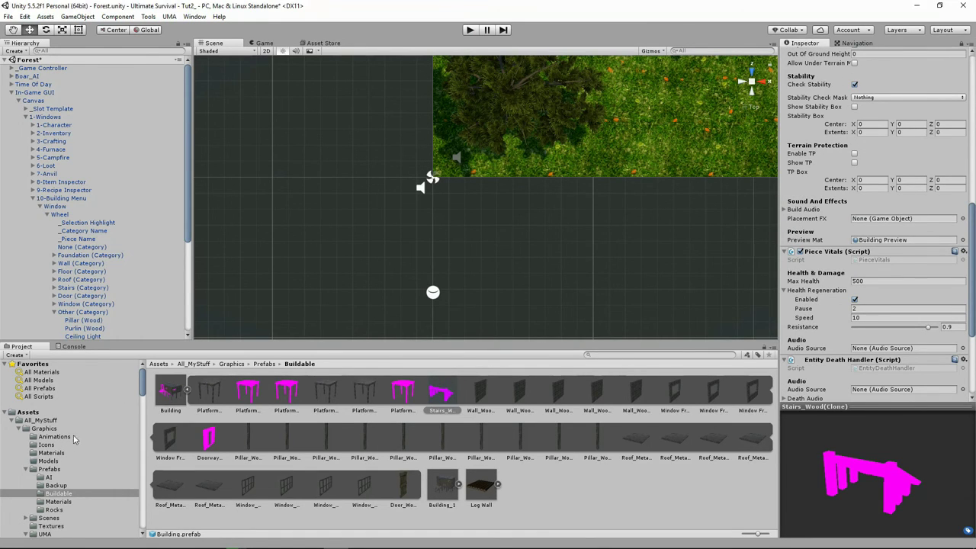
pyautogui.scroll(-10, 70, 437)
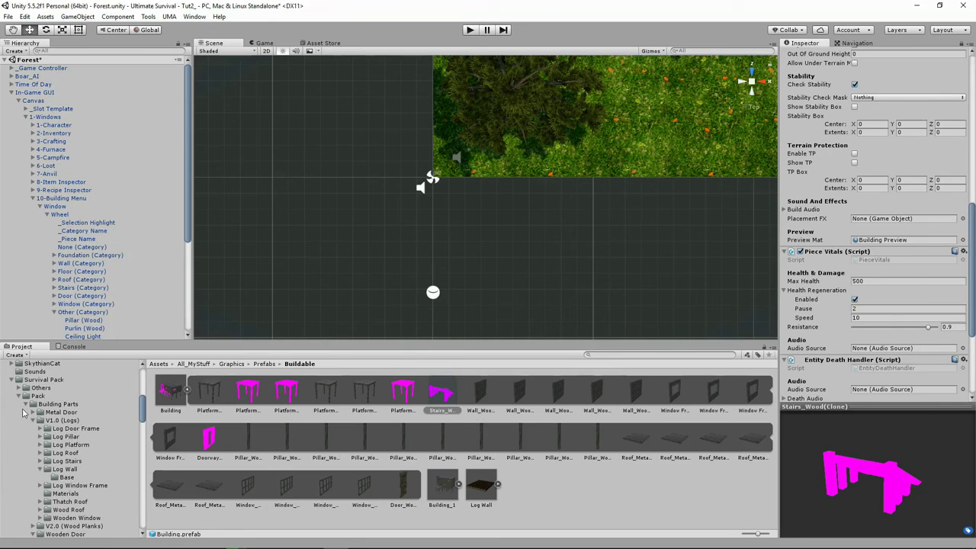
pyautogui.click(11, 381)
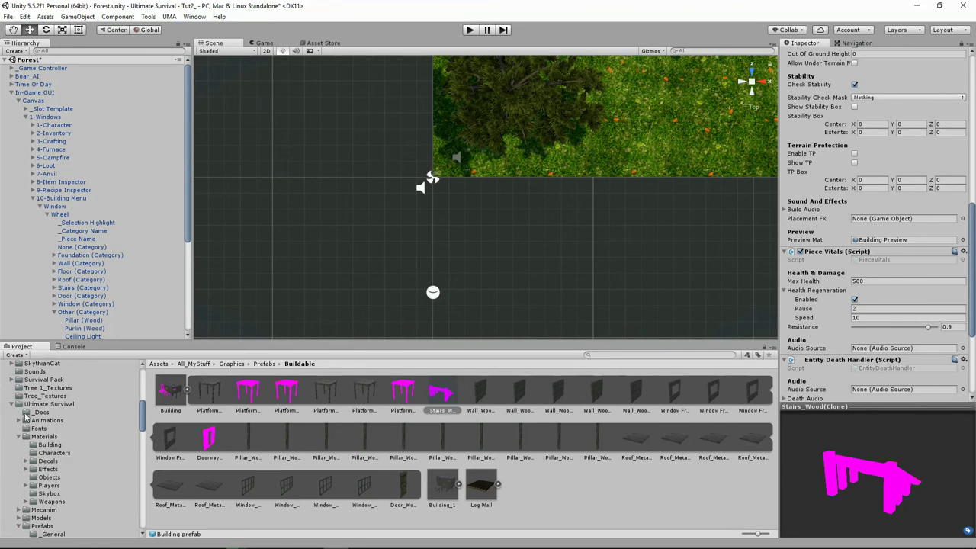
pyautogui.scroll(-3, 31, 432)
pyautogui.scroll(-2, 32, 435)
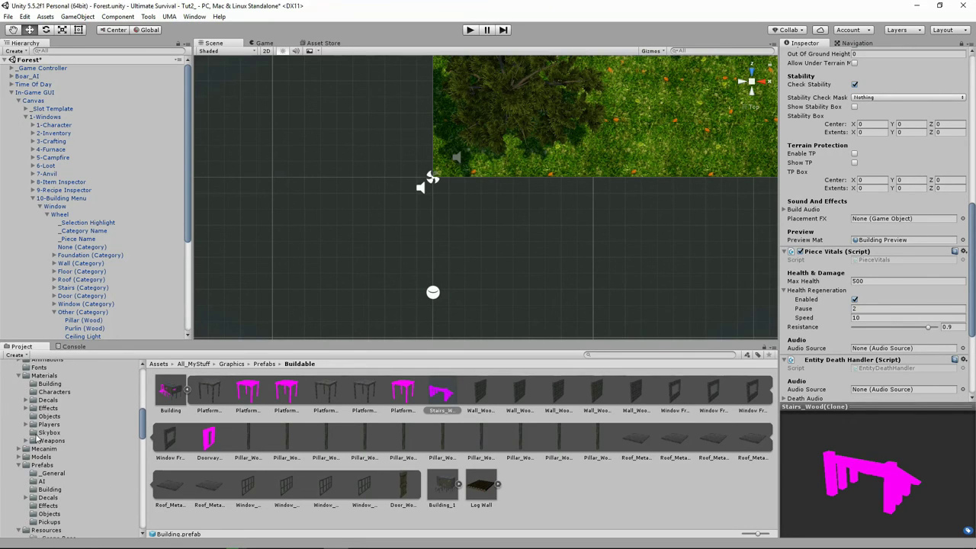
pyautogui.click(49, 383)
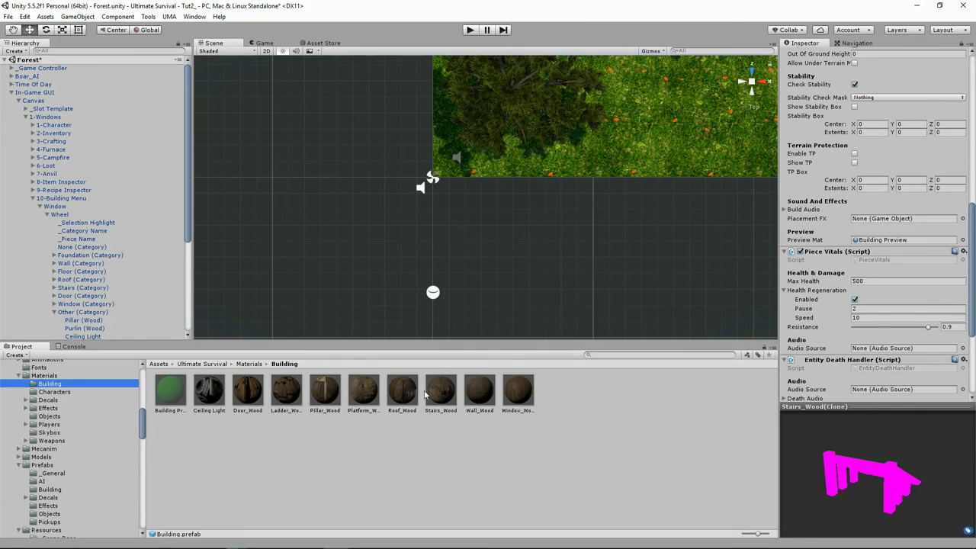
pyautogui.moveTo(441, 391); pyautogui.dragTo(846, 403)
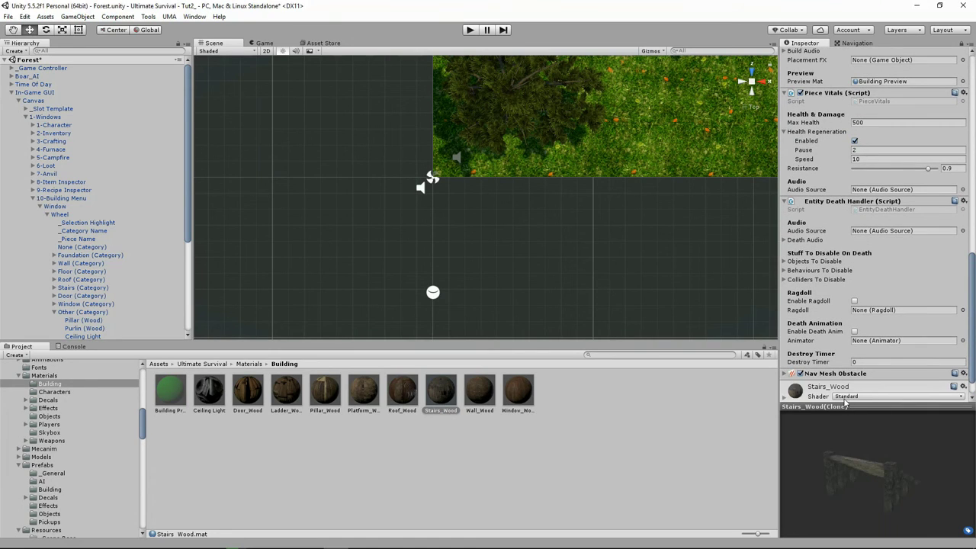
# Unlock the Inspector and return to the Buildable prefabs folder.
pyautogui.click(963, 43)
pyautogui.scroll(10, 50, 416)
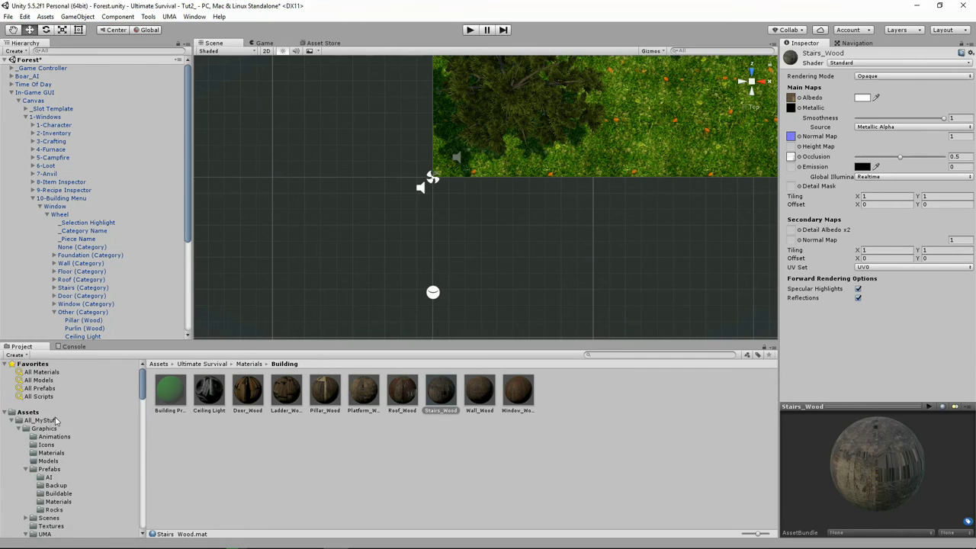
pyautogui.click(56, 432)
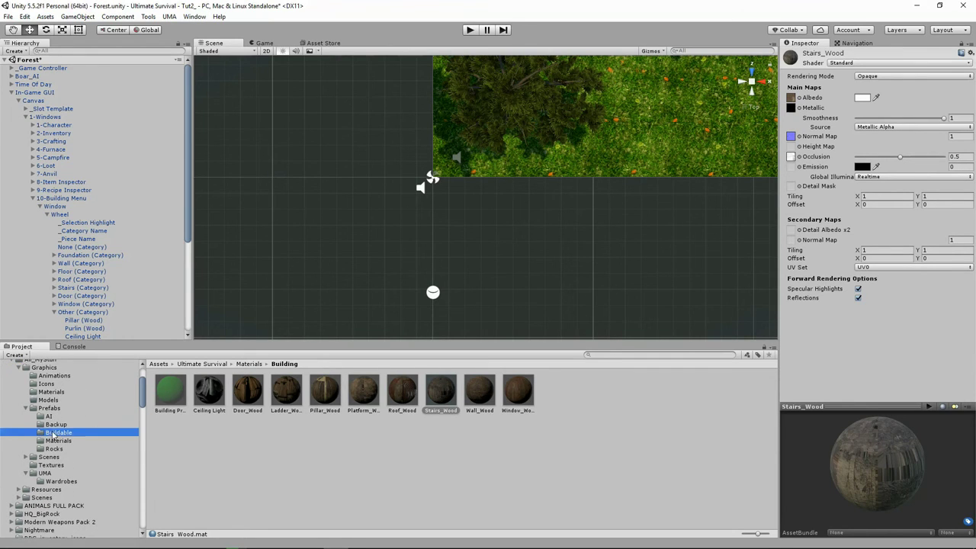
pyautogui.click(403, 394)
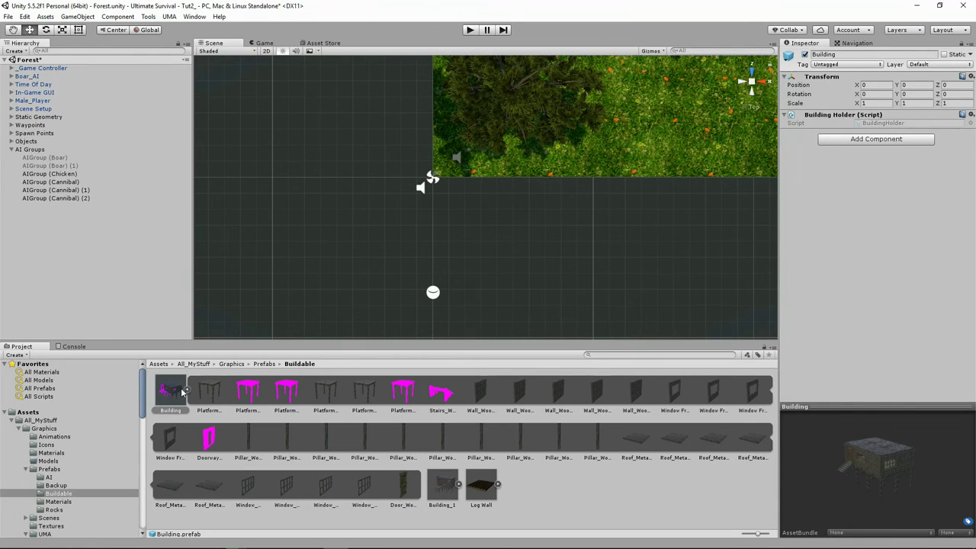
# Place the Building prefab in the scene and reset its transform.
pyautogui.moveTo(183, 392); pyautogui.dragTo(347, 288)
pyautogui.moveTo(389, 212); pyautogui.dragTo(391, 192)
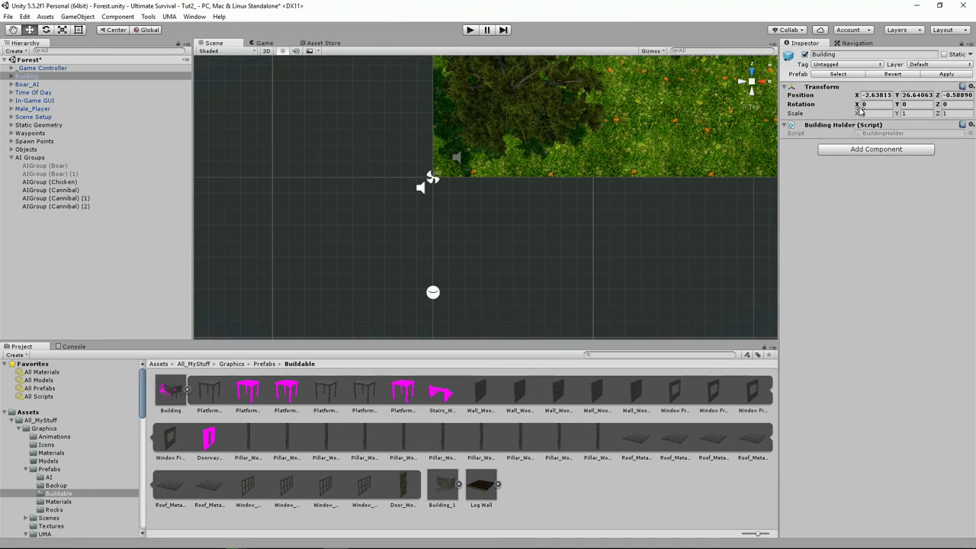
pyautogui.click(971, 86)
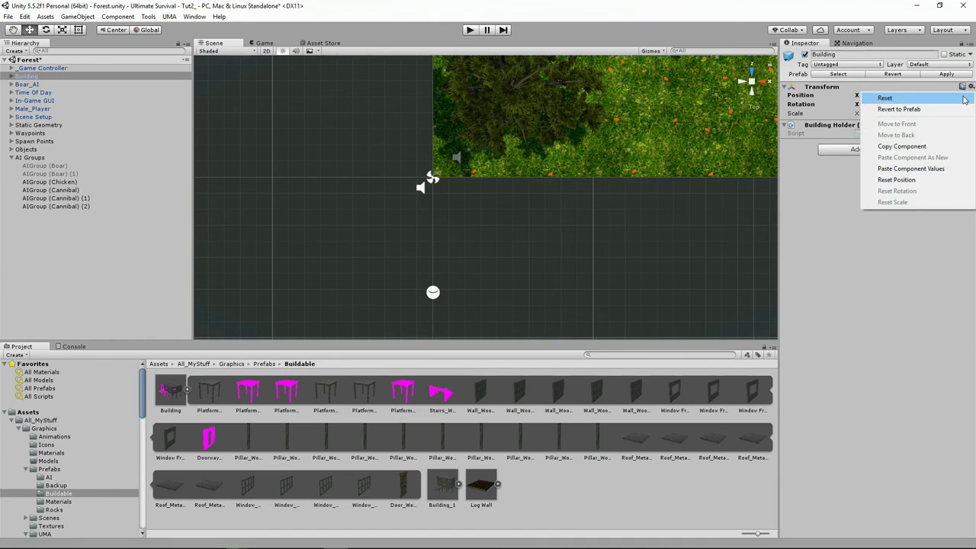
pyautogui.click(965, 98)
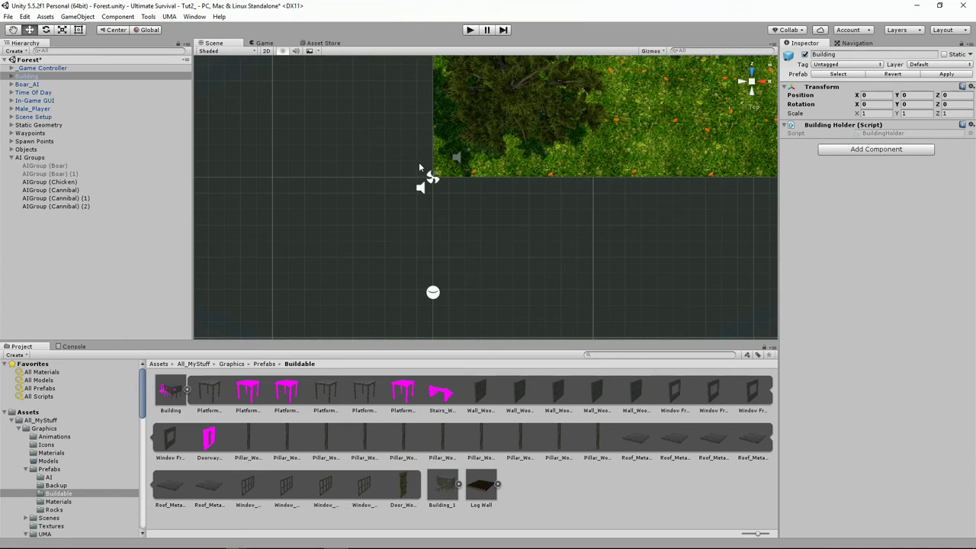
# Select all of the Building's child pieces, from the first Platform_Wood to Door_Wood, and move them horizontally onto the world origin at the terrain's corner.
pyautogui.scroll(-5, 436, 185)
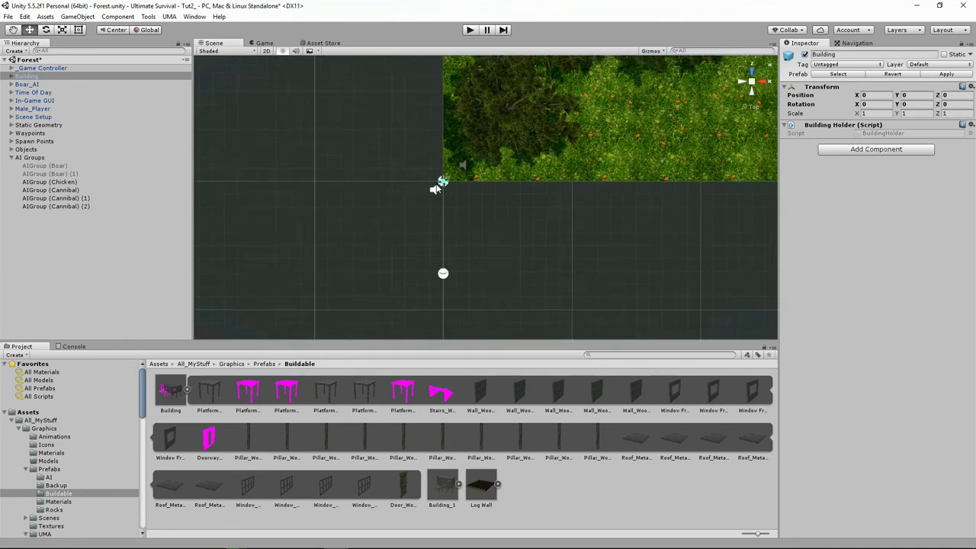
pyautogui.scroll(-4, 480, 186)
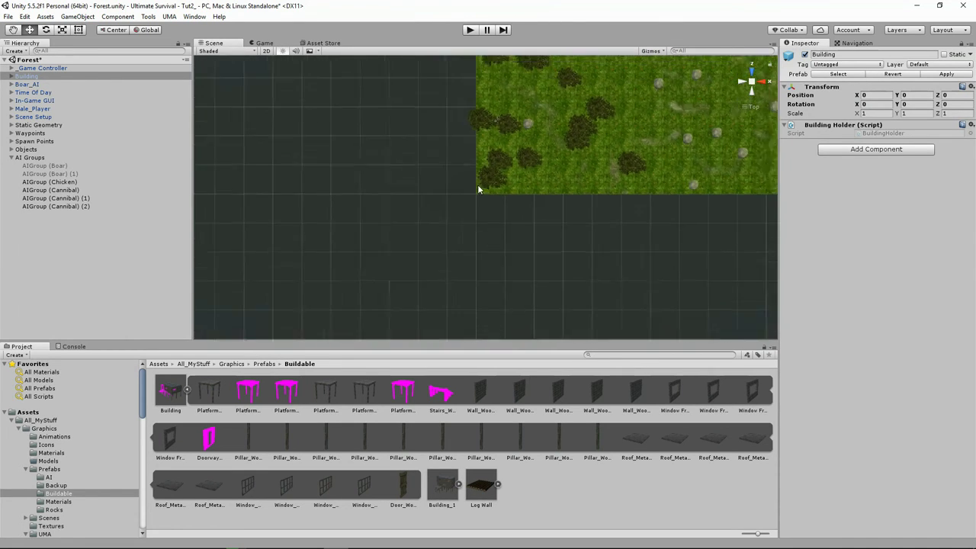
pyautogui.moveTo(493, 168); pyautogui.dragTo(338, 246, button='middle')
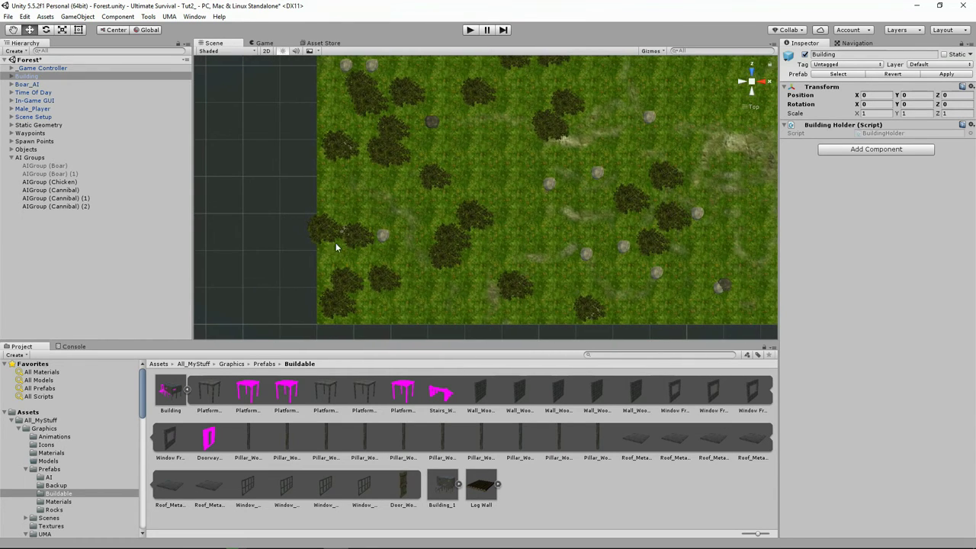
pyautogui.scroll(-5, 412, 218)
pyautogui.scroll(4, 424, 231)
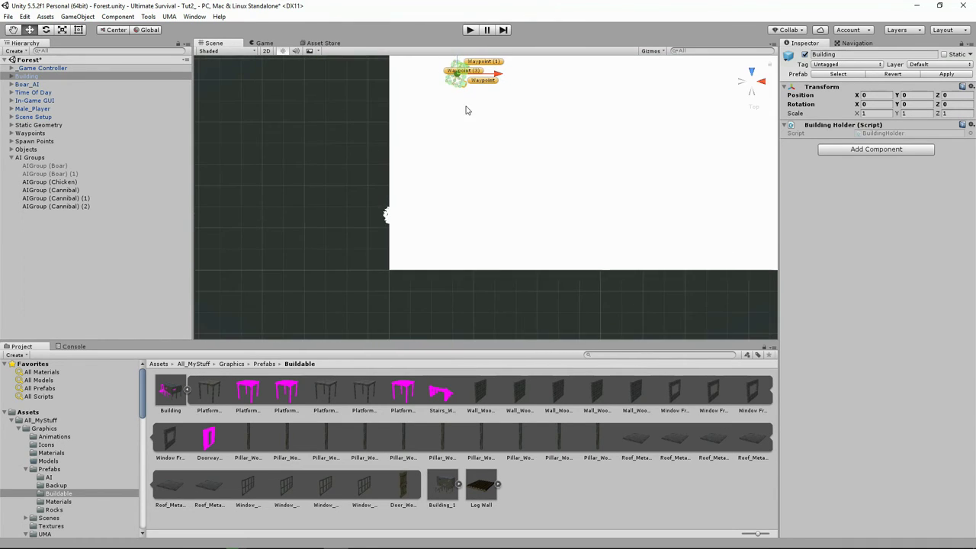
pyautogui.moveTo(458, 109); pyautogui.dragTo(424, 148, button='middle')
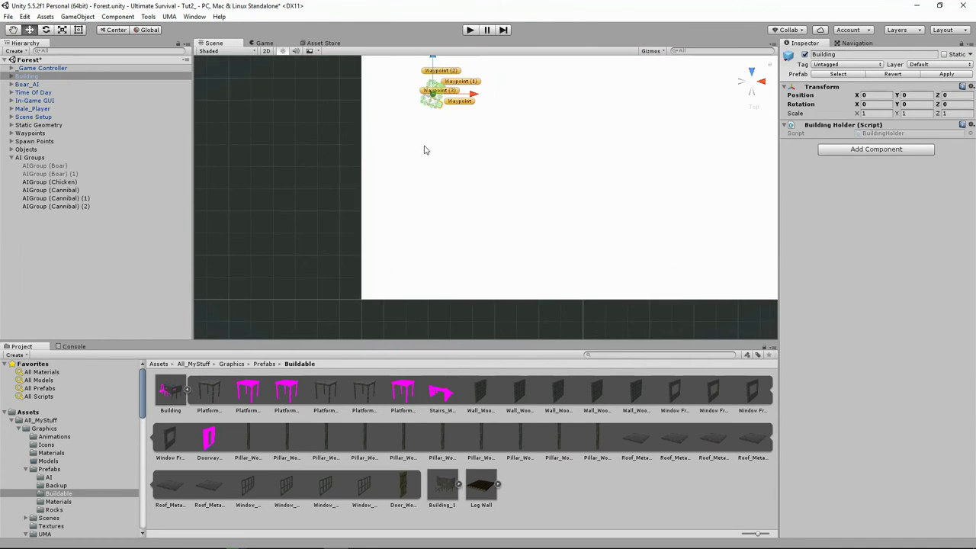
pyautogui.click(11, 76)
pyautogui.click(30, 85)
pyautogui.scroll(-3, 65, 204)
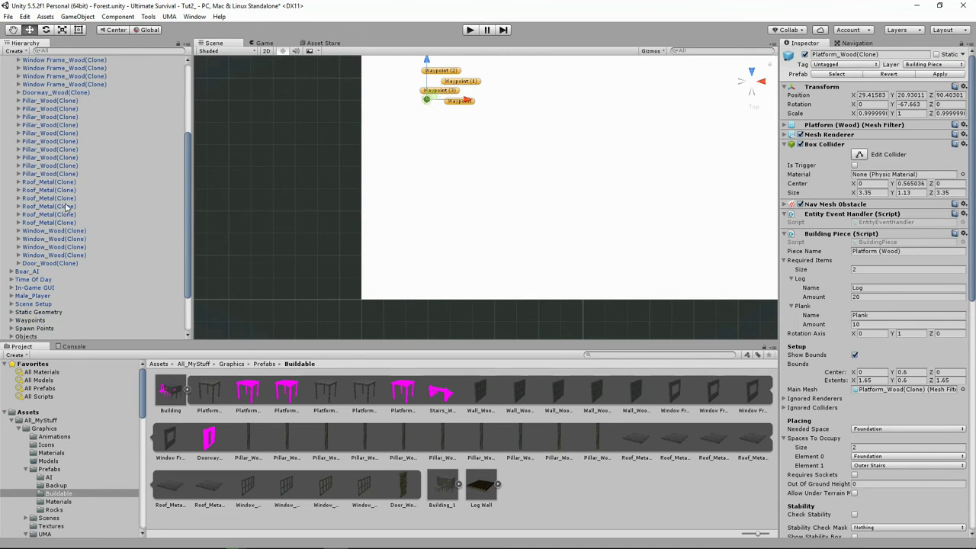
pyautogui.keyDown('shift'); pyautogui.click(50, 263); pyautogui.keyUp('shift')
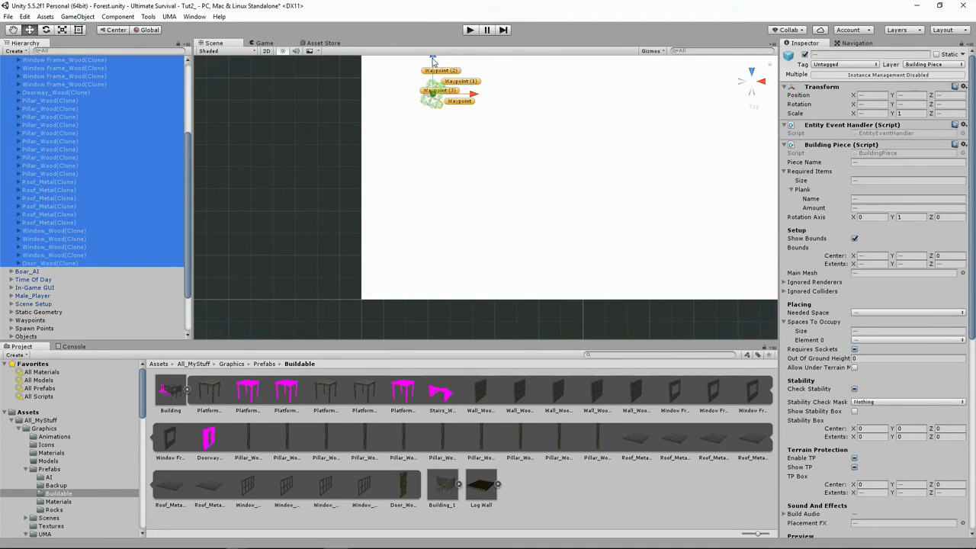
pyautogui.rightClick(417, 155)
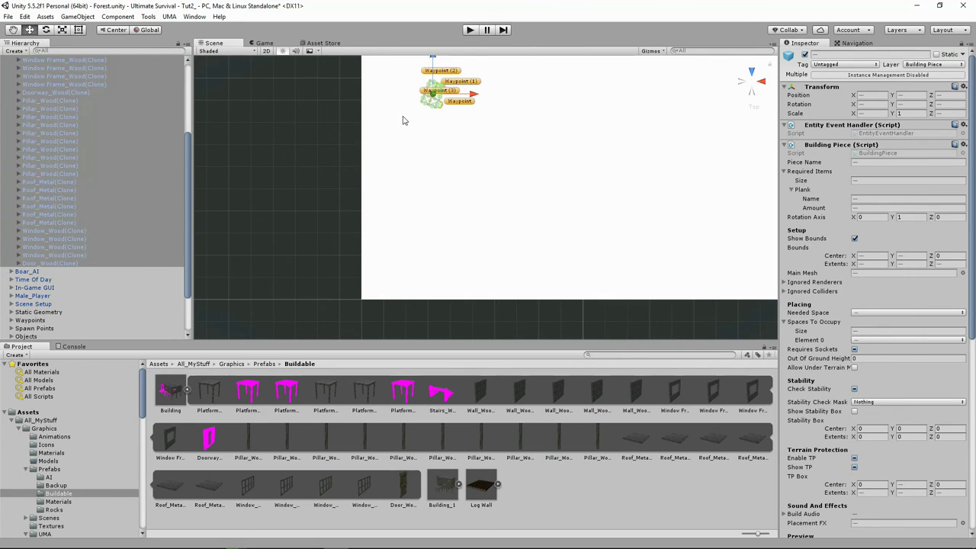
pyautogui.scroll(-1, 404, 123)
pyautogui.moveTo(435, 64); pyautogui.dragTo(415, 257)
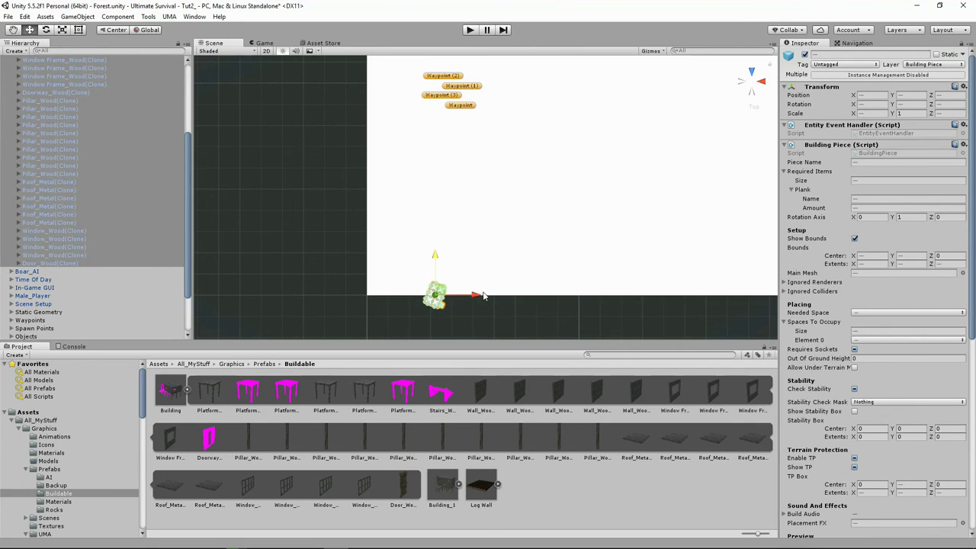
pyautogui.moveTo(474, 295); pyautogui.dragTo(404, 305)
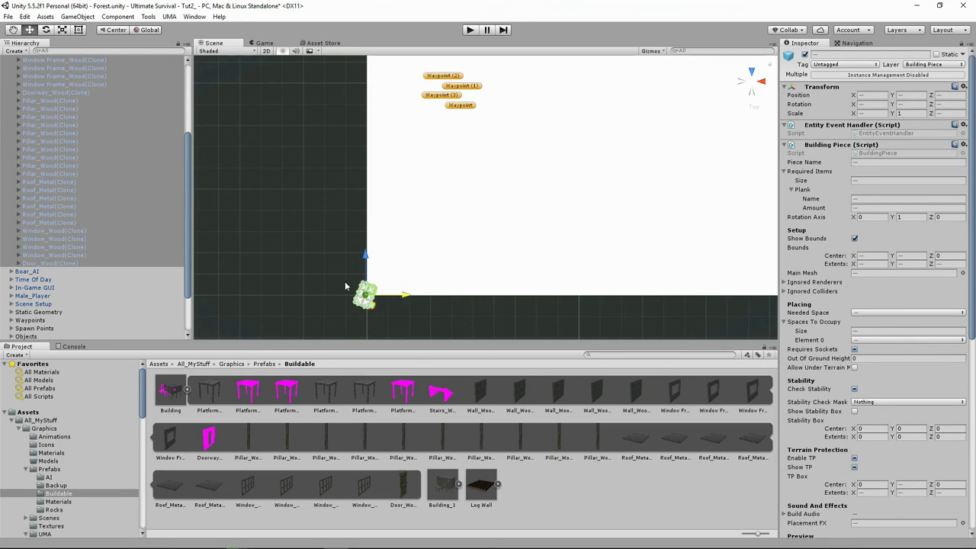
# From the side view, lower the selected house pieces vertically to the height of the world origin.
pyautogui.scroll(8, 287, 296)
pyautogui.moveTo(304, 266); pyautogui.dragTo(428, 97, button='middle')
pyautogui.scroll(7, 396, 222)
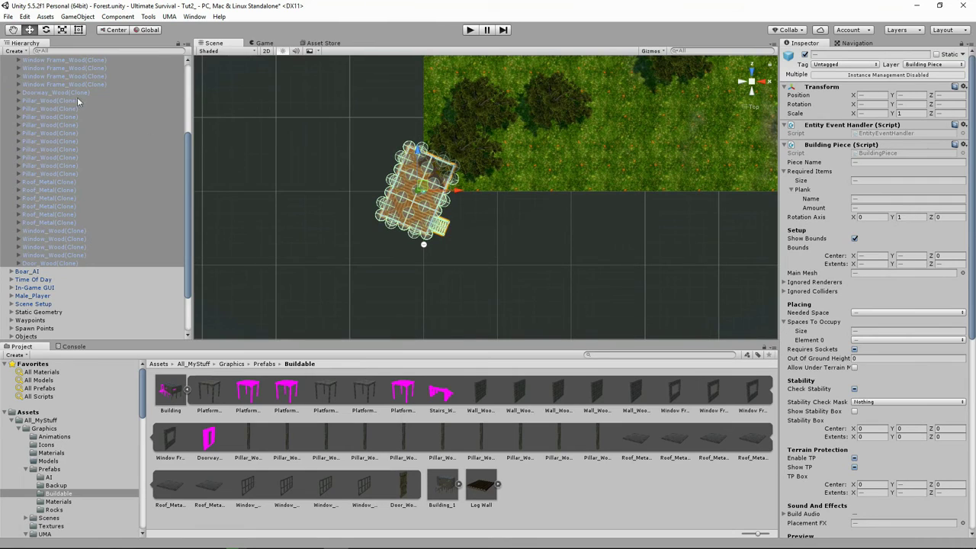
pyautogui.scroll(5, 114, 138)
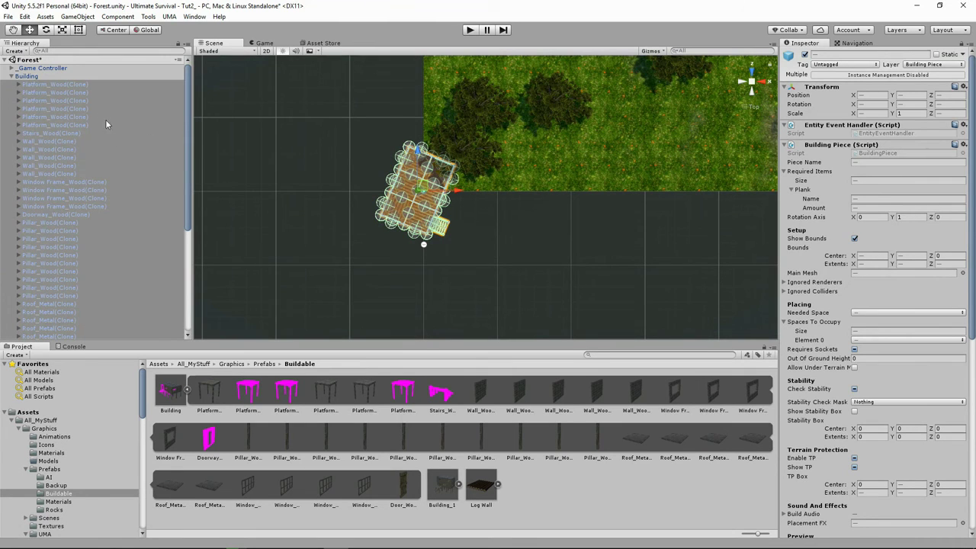
pyautogui.click(767, 81)
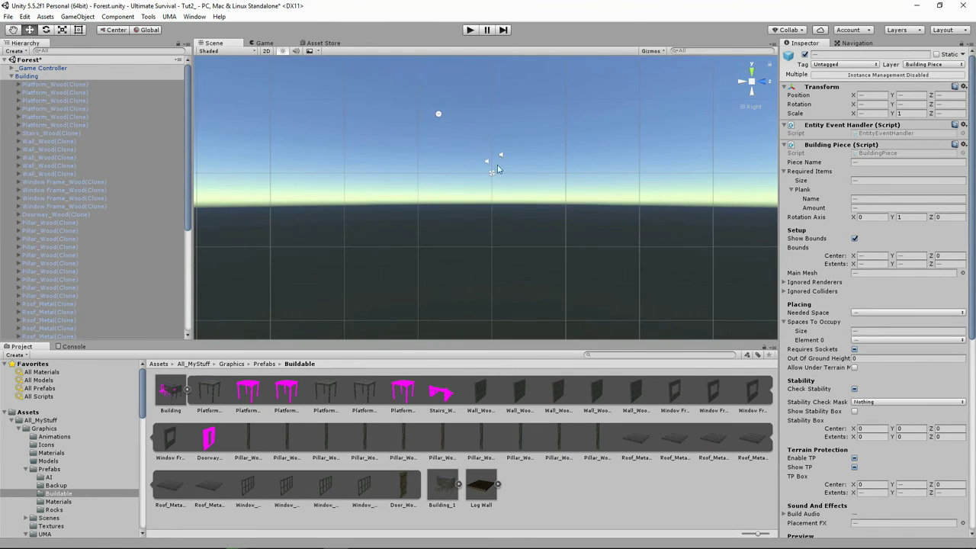
pyautogui.scroll(-5, 497, 164)
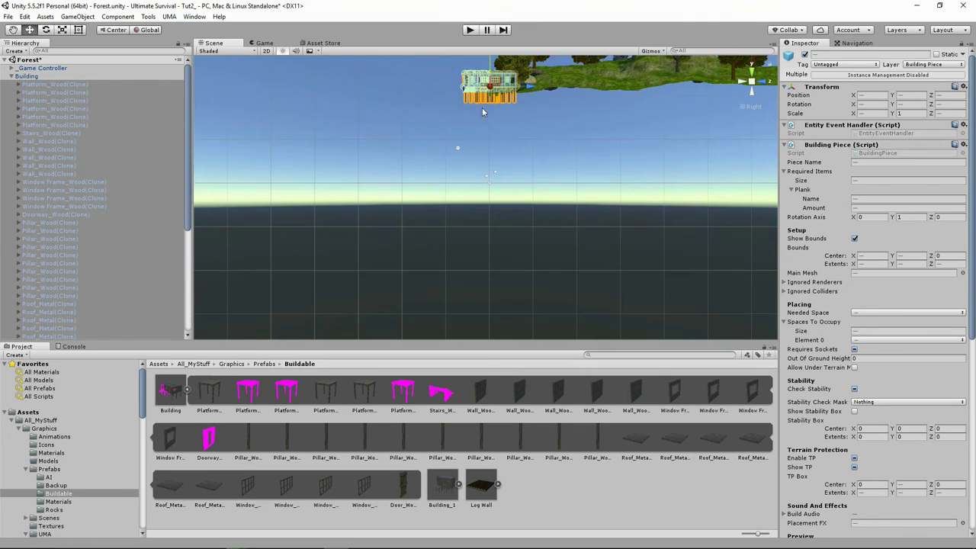
pyautogui.moveTo(482, 112); pyautogui.dragTo(481, 167, button='middle')
pyautogui.moveTo(486, 103); pyautogui.dragTo(487, 192)
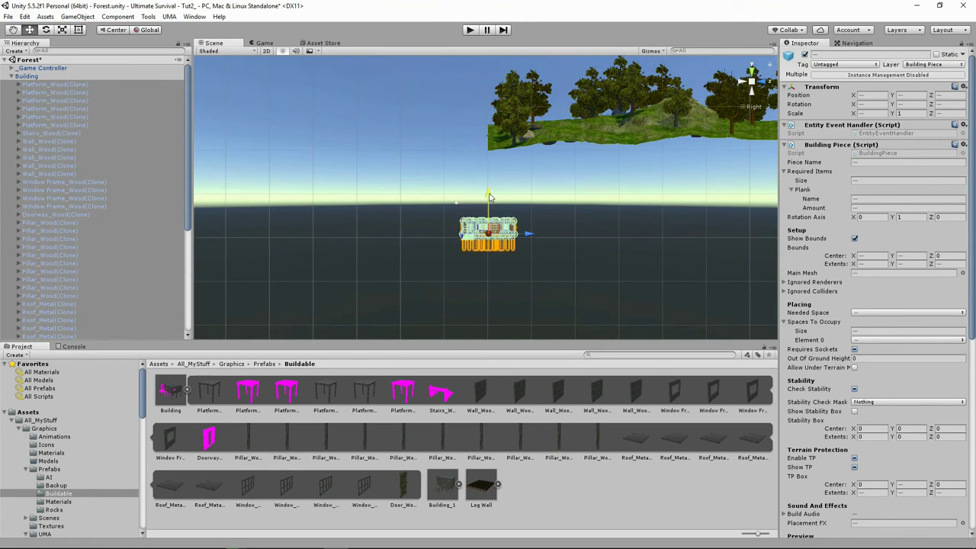
pyautogui.scroll(3, 478, 262)
pyautogui.scroll(8, 478, 261)
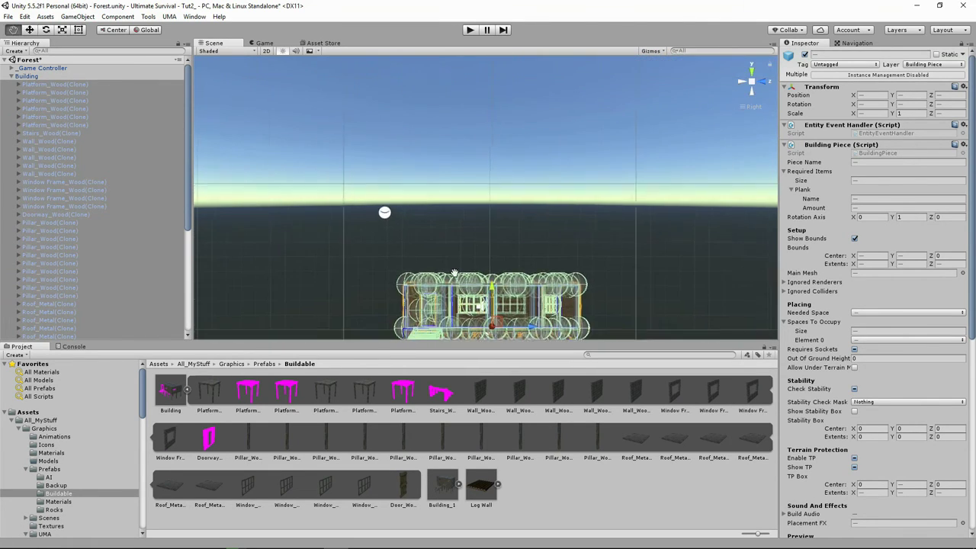
pyautogui.scroll(4, 473, 241)
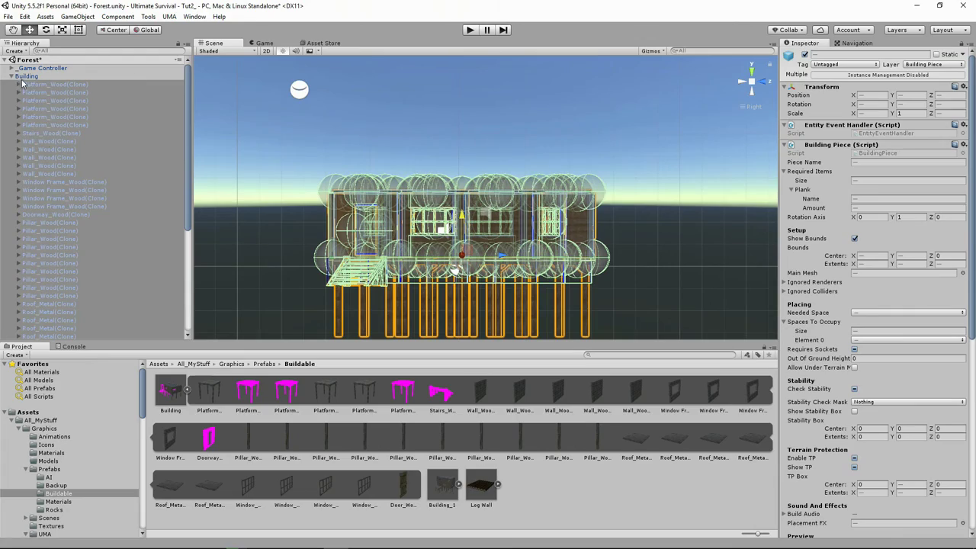
# In the top view, rotate the selected house pieces about the vertical axis until the walls line up with the grid.
pyautogui.click(751, 69)
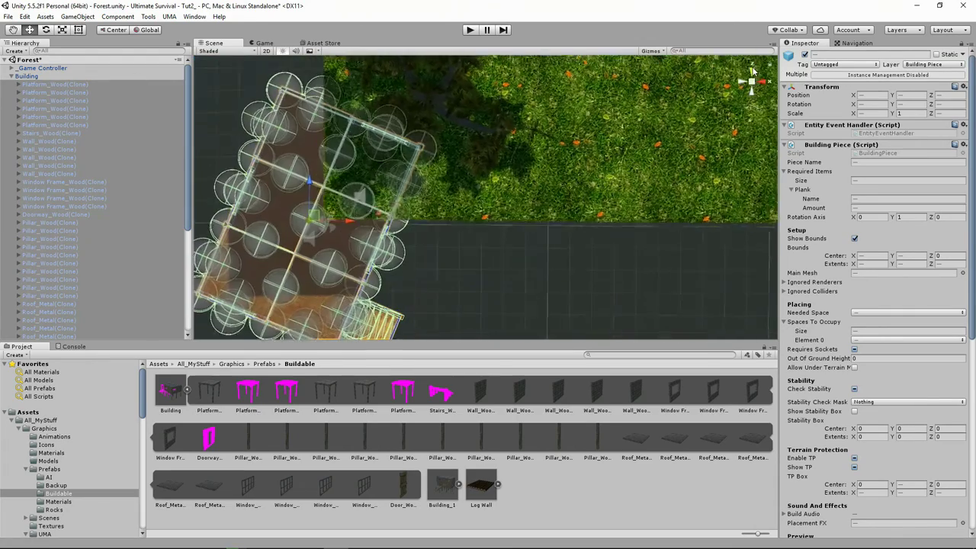
pyautogui.scroll(-3, 344, 247)
pyautogui.moveTo(343, 275); pyautogui.dragTo(387, 258, button='middle')
pyautogui.click(46, 30)
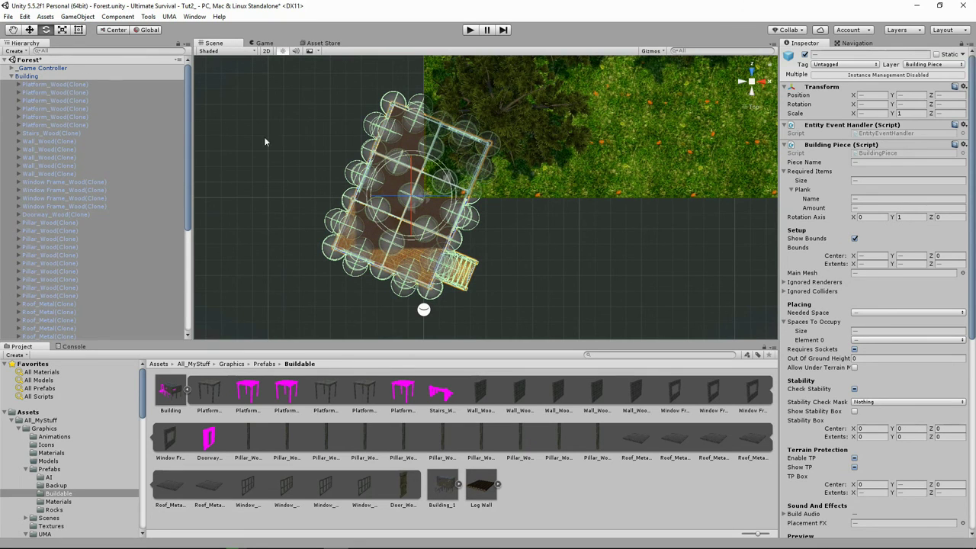
pyautogui.moveTo(438, 168); pyautogui.dragTo(510, 225)
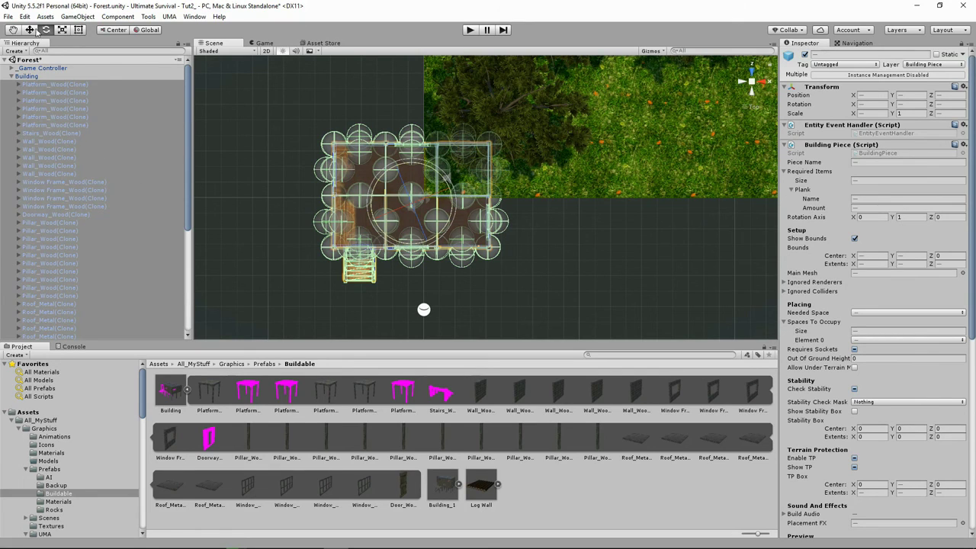
# Move the rotated pieces toward the terrain until the main body of the house clears the world origin.
pyautogui.click(29, 29)
pyautogui.moveTo(422, 240); pyautogui.dragTo(412, 204)
pyautogui.moveTo(429, 160); pyautogui.dragTo(459, 158)
pyautogui.moveTo(437, 199); pyautogui.dragTo(457, 161)
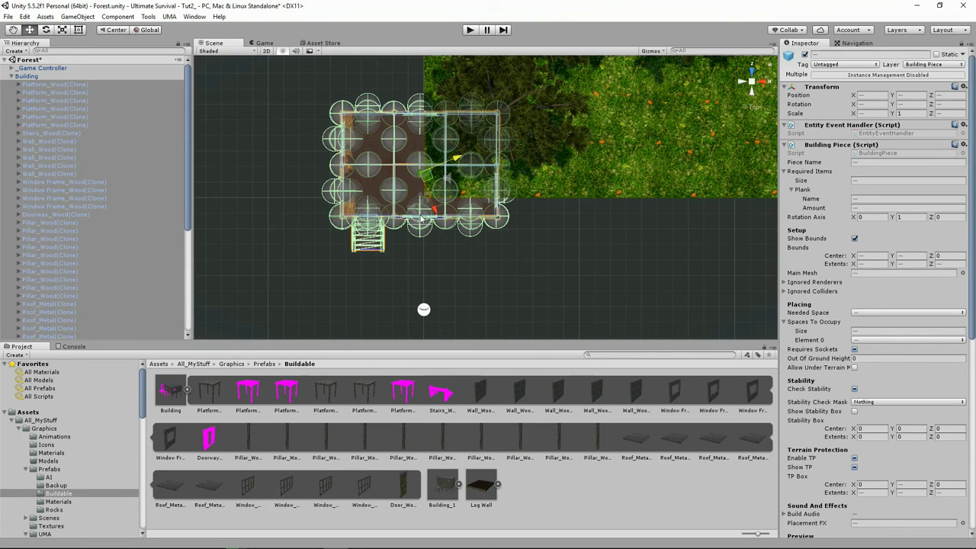
pyautogui.moveTo(434, 208); pyautogui.dragTo(432, 203)
pyautogui.moveTo(452, 155); pyautogui.dragTo(460, 151)
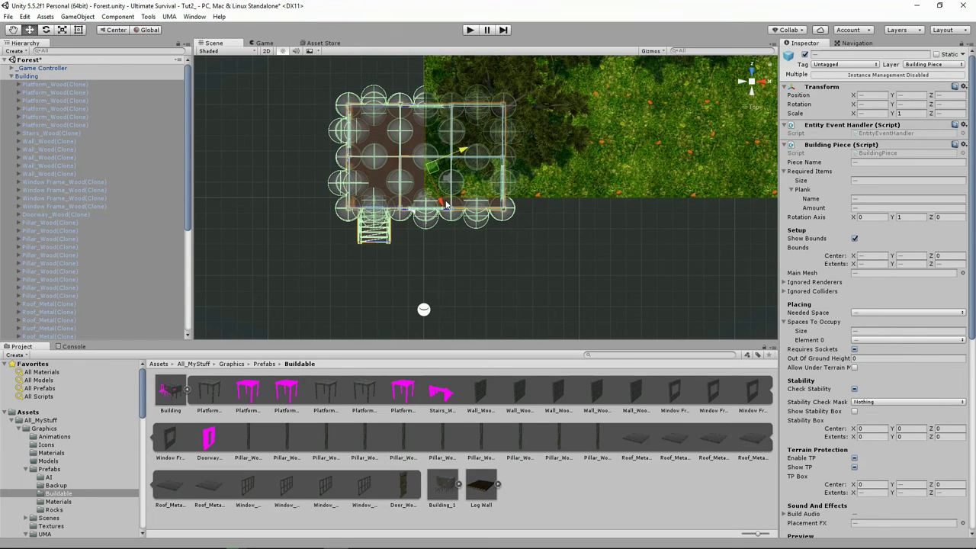
pyautogui.moveTo(440, 204); pyautogui.dragTo(463, 141)
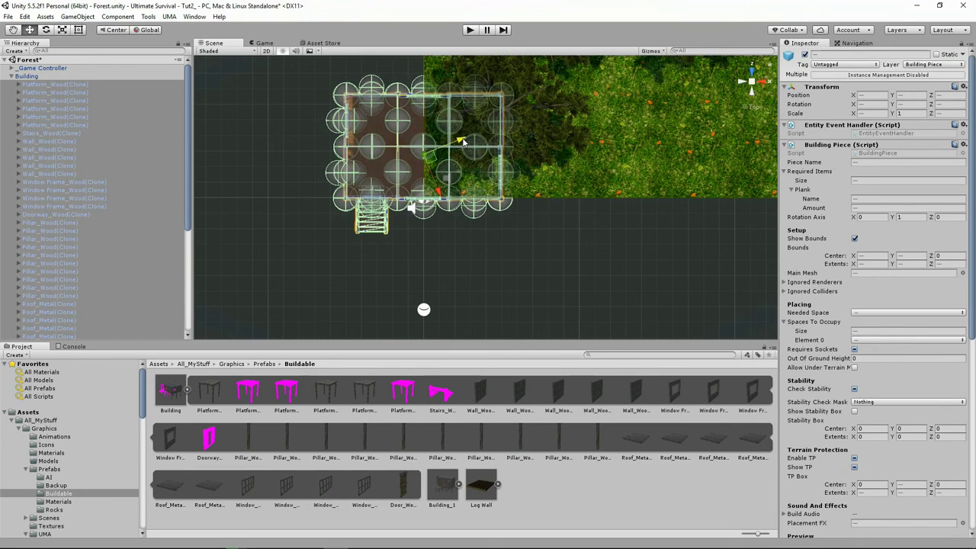
pyautogui.moveTo(442, 198); pyautogui.dragTo(470, 122)
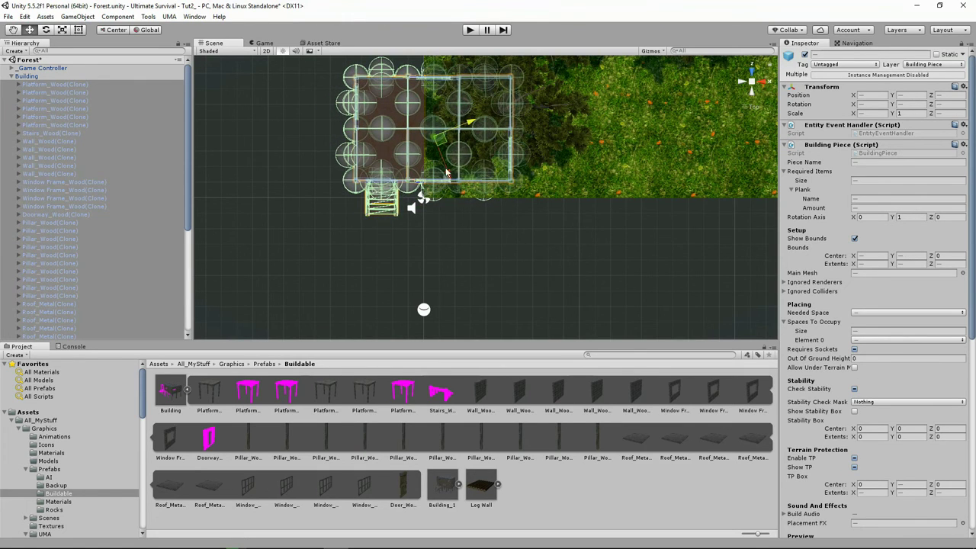
# Nudge the pieces so the stairs' front edge meets the origin line with the house centred sideways, and apply the changes to the Building prefab.
pyautogui.moveTo(448, 174); pyautogui.dragTo(439, 163)
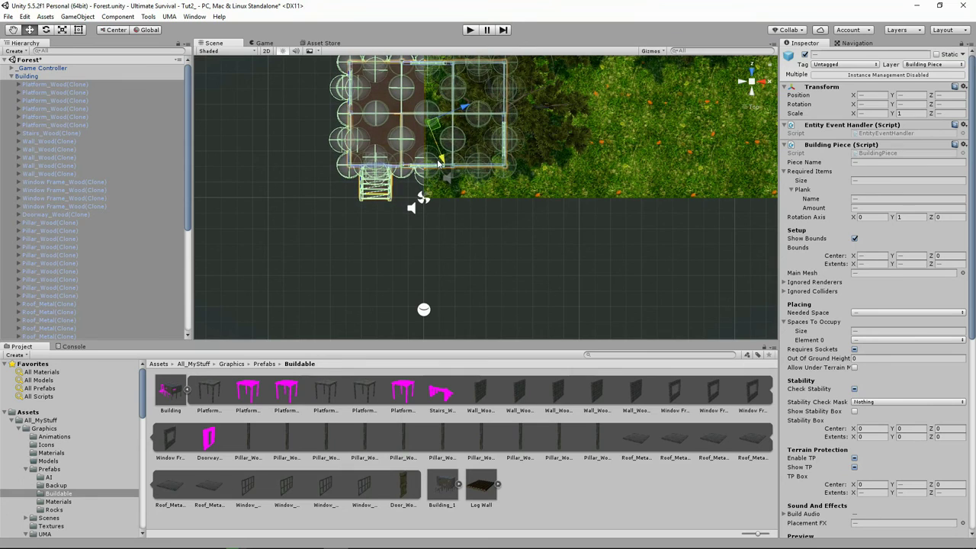
pyautogui.moveTo(465, 107); pyautogui.dragTo(458, 109)
pyautogui.moveTo(402, 180); pyautogui.dragTo(405, 236, button='middle')
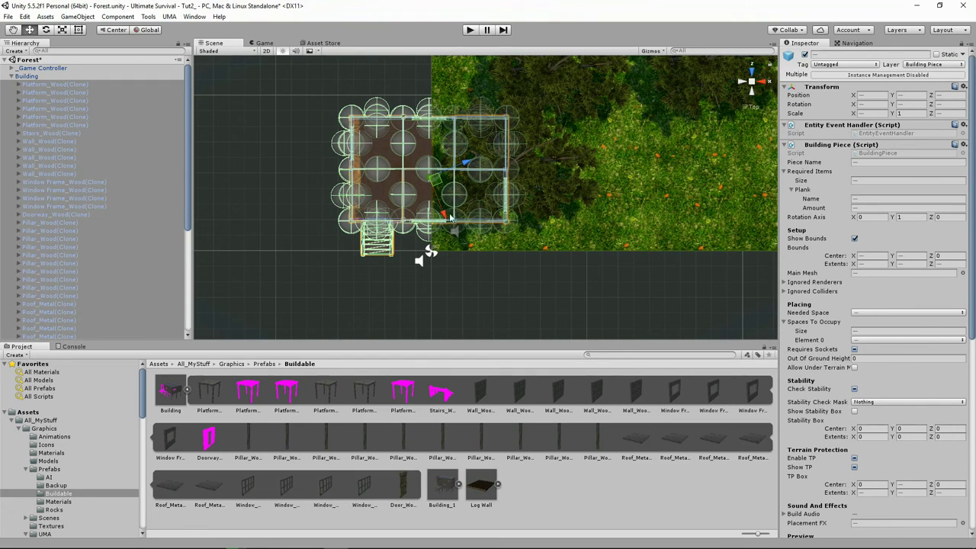
pyautogui.moveTo(443, 212); pyautogui.dragTo(442, 207)
pyautogui.moveTo(463, 158); pyautogui.dragTo(463, 160)
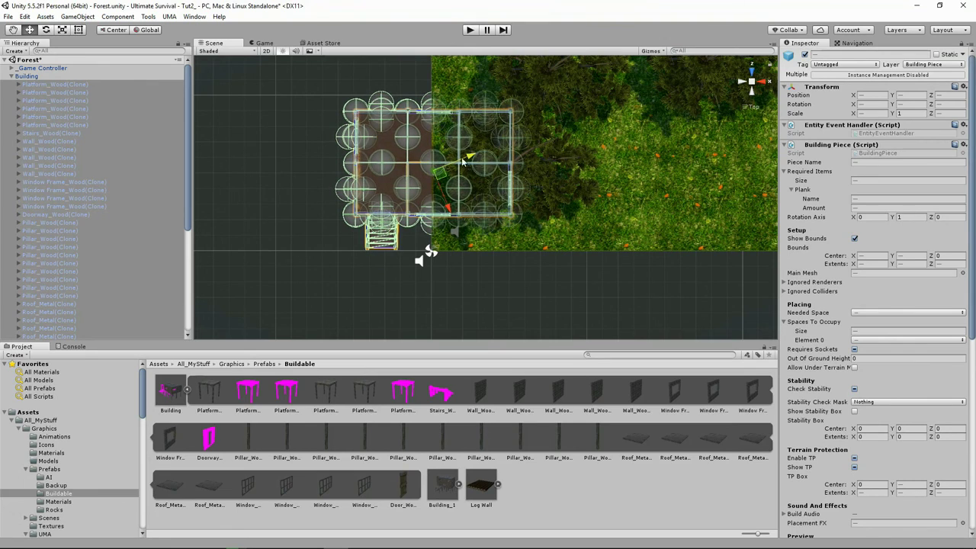
pyautogui.click(26, 76)
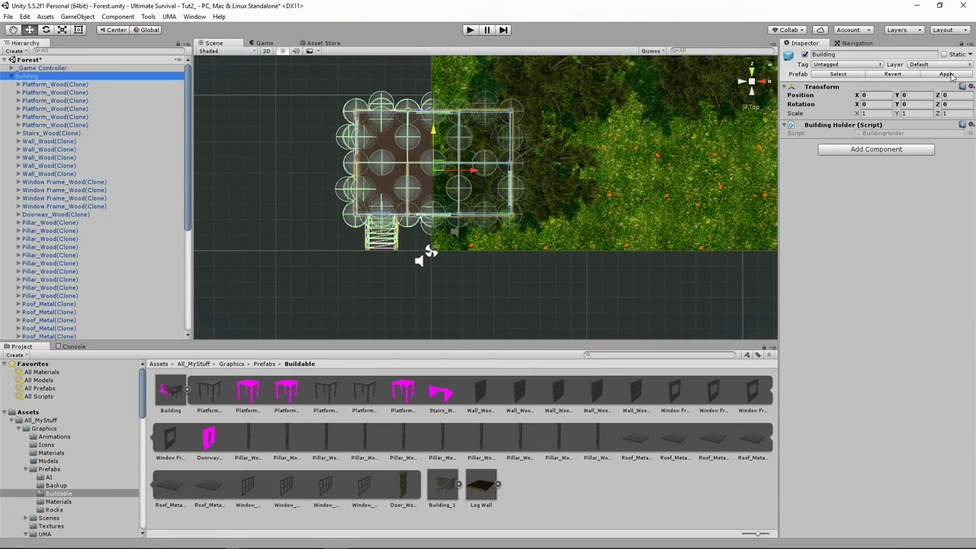
pyautogui.click(948, 74)
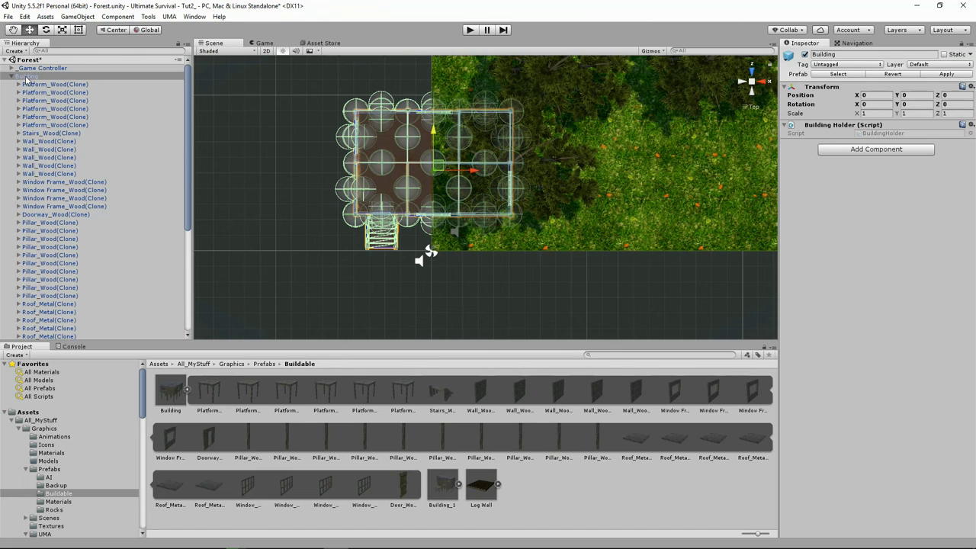
# Turn the scene's Building object into a buildable with Ultimate Survival's Buildable Creator and review the components on it.
pyautogui.click(153, 17)
pyautogui.moveTo(150, 28)
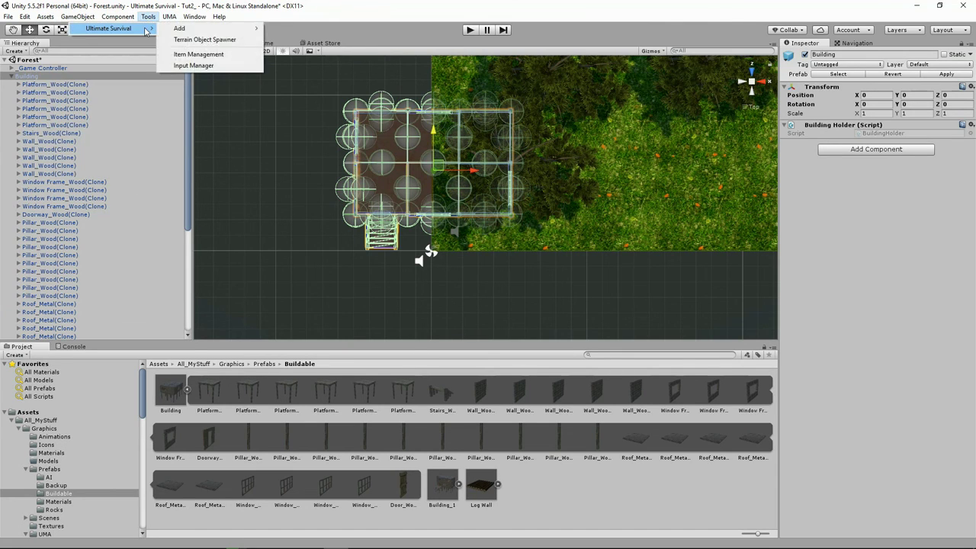
pyautogui.moveTo(192, 30)
pyautogui.click(120, 43)
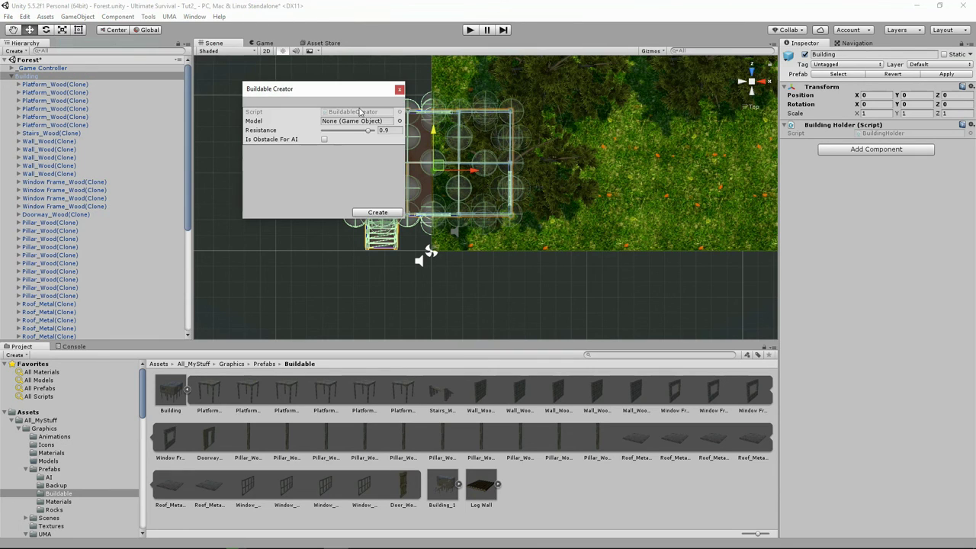
pyautogui.moveTo(26, 76); pyautogui.dragTo(347, 124)
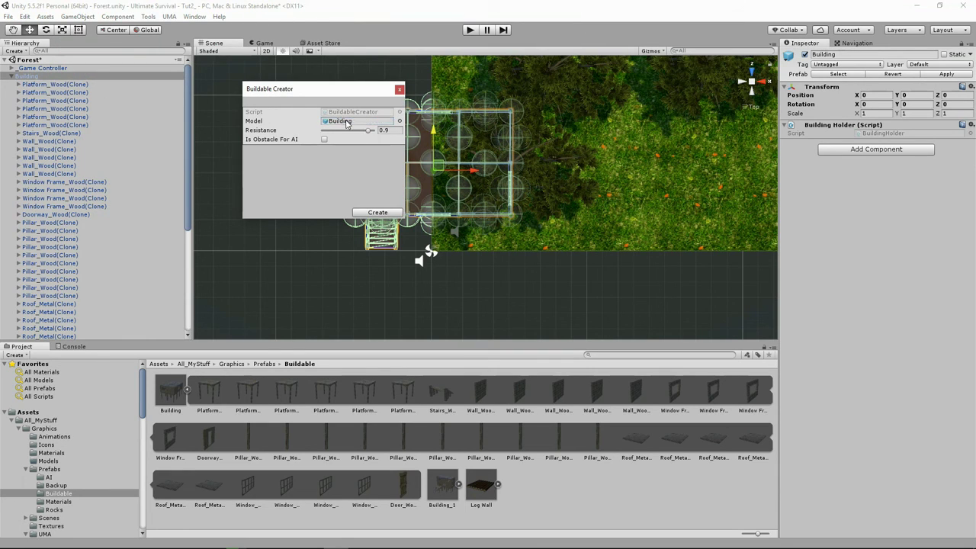
pyautogui.click(375, 213)
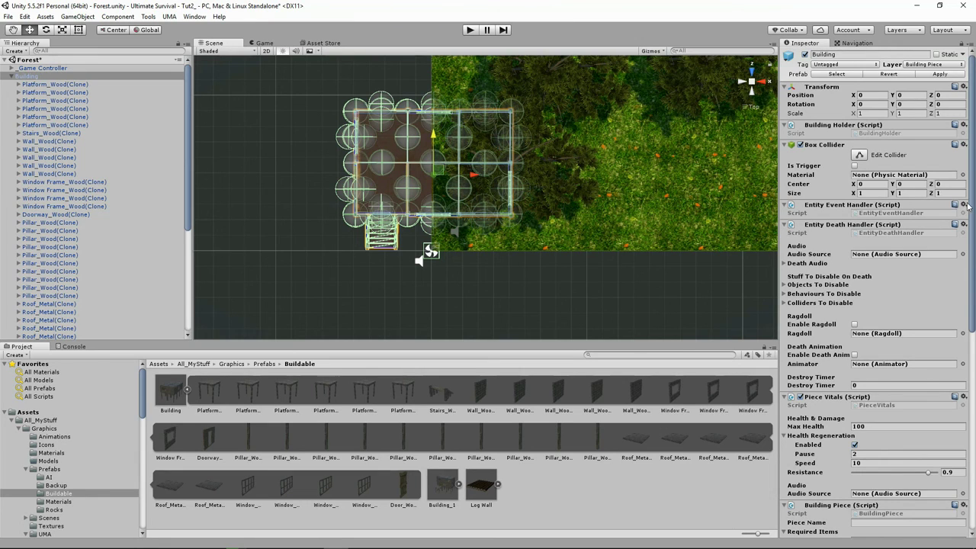
pyautogui.scroll(-2, 853, 449)
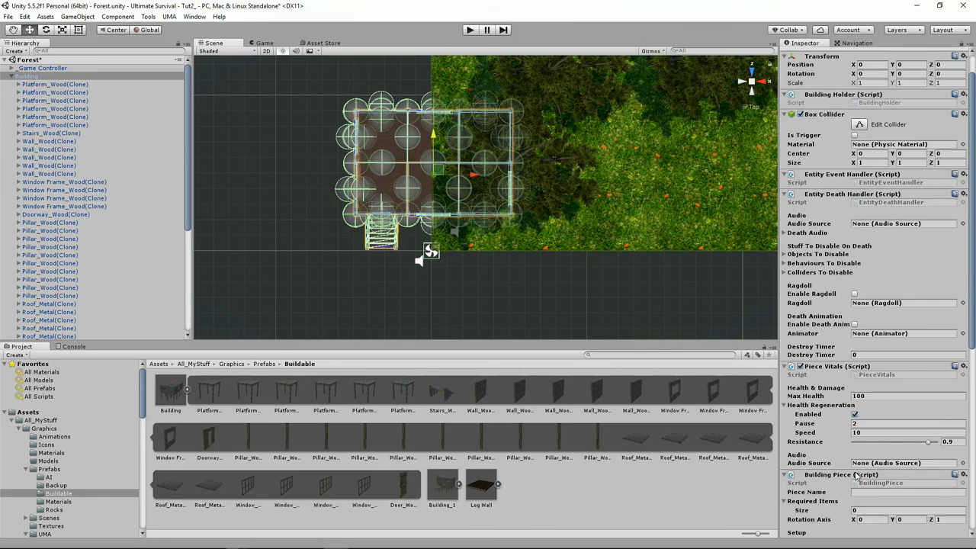
pyautogui.scroll(2, 848, 255)
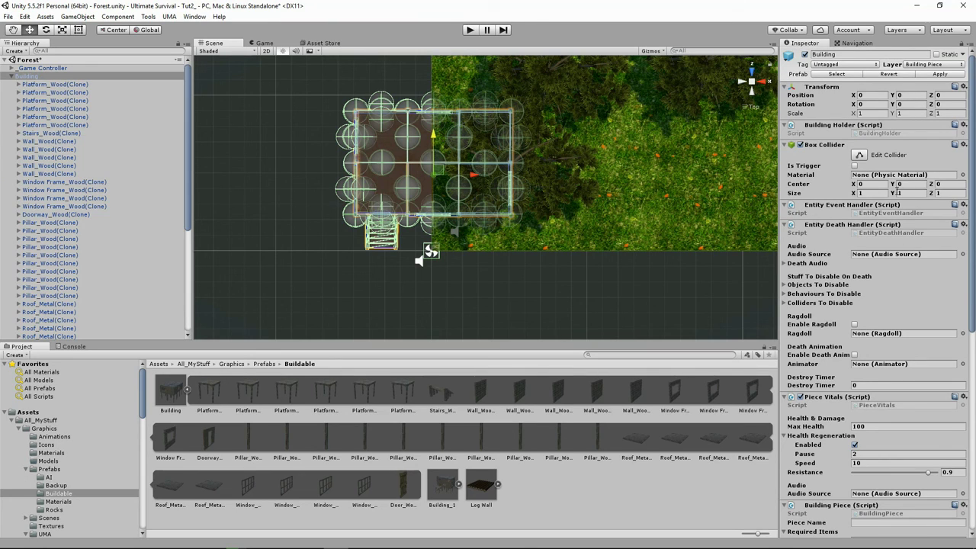
# Remove the Box Collider, Entity Death Handler and Piece Vitals components from the Building object.
pyautogui.click(963, 145)
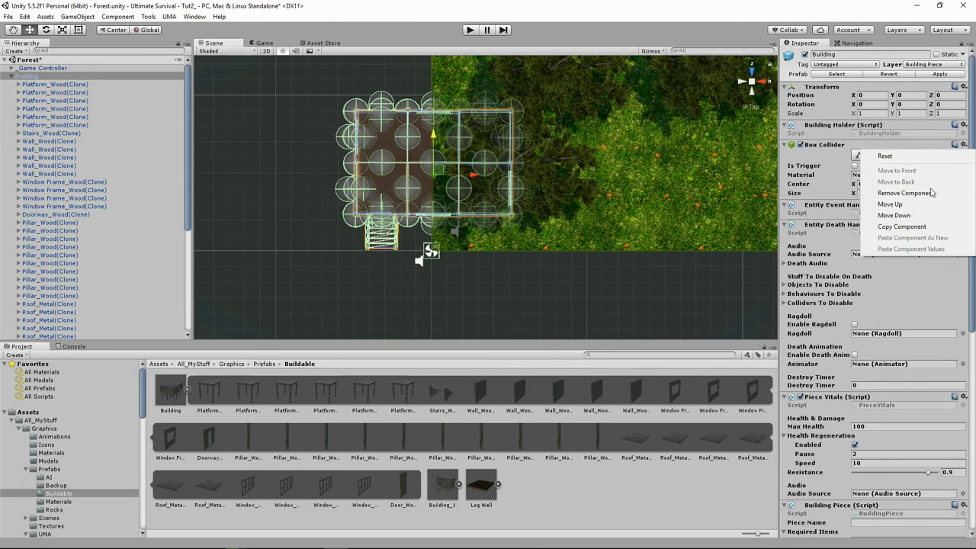
pyautogui.click(928, 195)
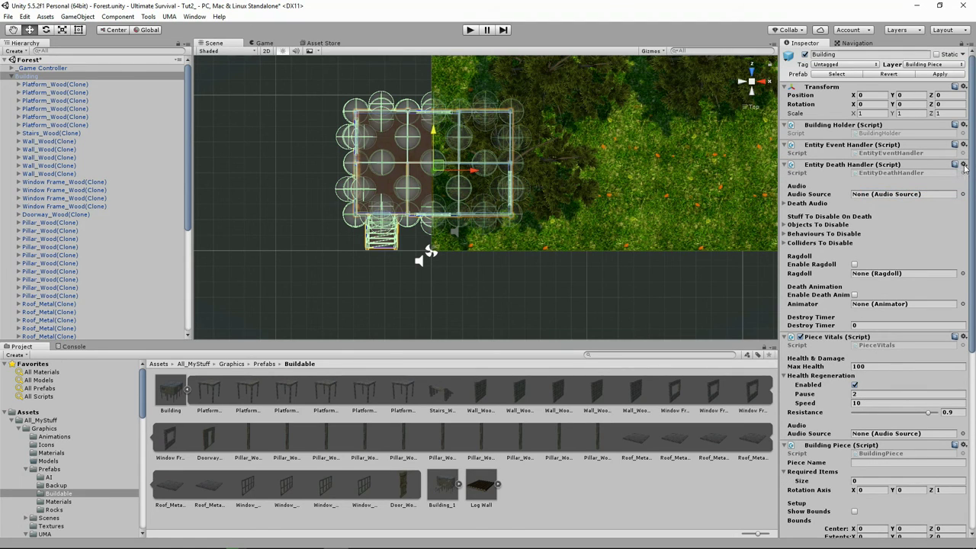
pyautogui.click(963, 166)
pyautogui.click(930, 214)
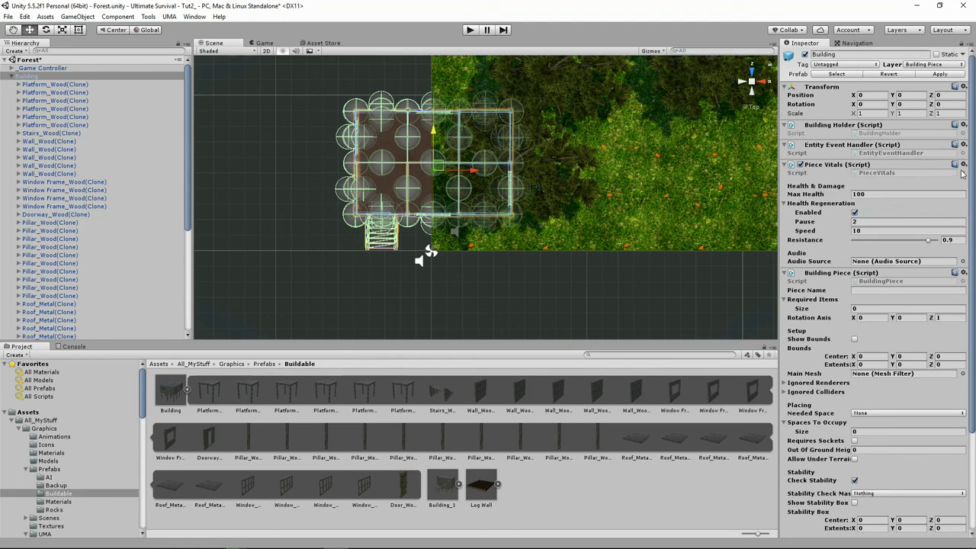
pyautogui.click(963, 165)
pyautogui.click(932, 212)
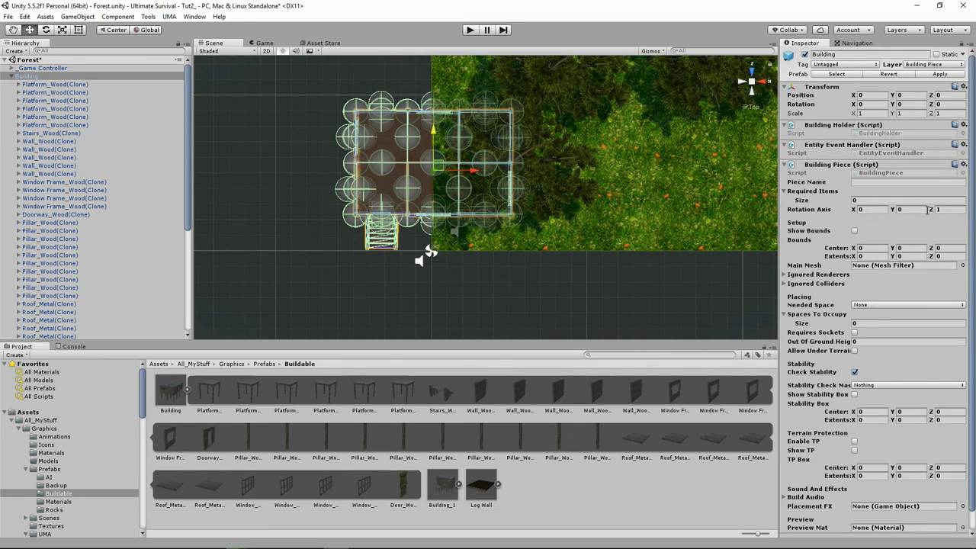
# Enable and show terrain protection on the Building Piece, and set the TP Box extents to 2 on X, Y and Z.
pyautogui.scroll(-1, 900, 251)
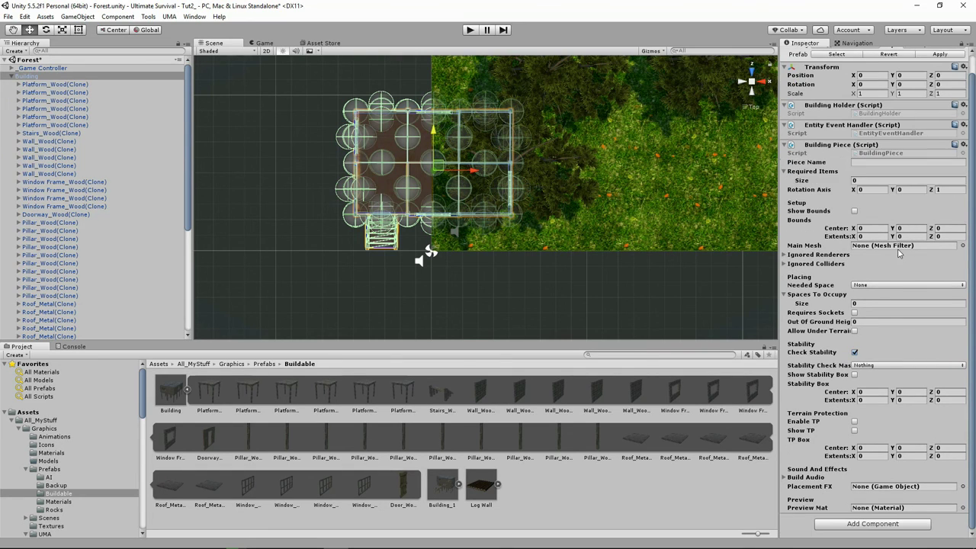
pyautogui.scroll(1, 899, 253)
pyautogui.scroll(-1, 899, 253)
pyautogui.click(855, 430)
pyautogui.click(855, 421)
pyautogui.click(862, 456)
pyautogui.write('2')
pyautogui.press('Tab')
pyautogui.write('2')
pyautogui.press('Tab')
pyautogui.write('2')
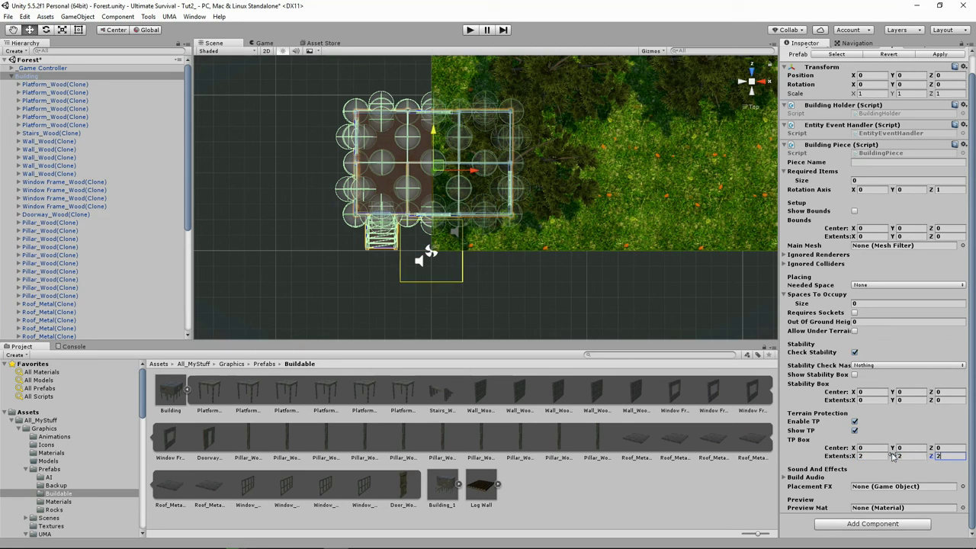
# Fit the TP Box to the house footprint with centre Z 5.6, extents Z 3.4 and extents X 5.
pyautogui.click(907, 448)
pyautogui.click(947, 448)
pyautogui.press('BackSpace')
pyautogui.write('5.5')
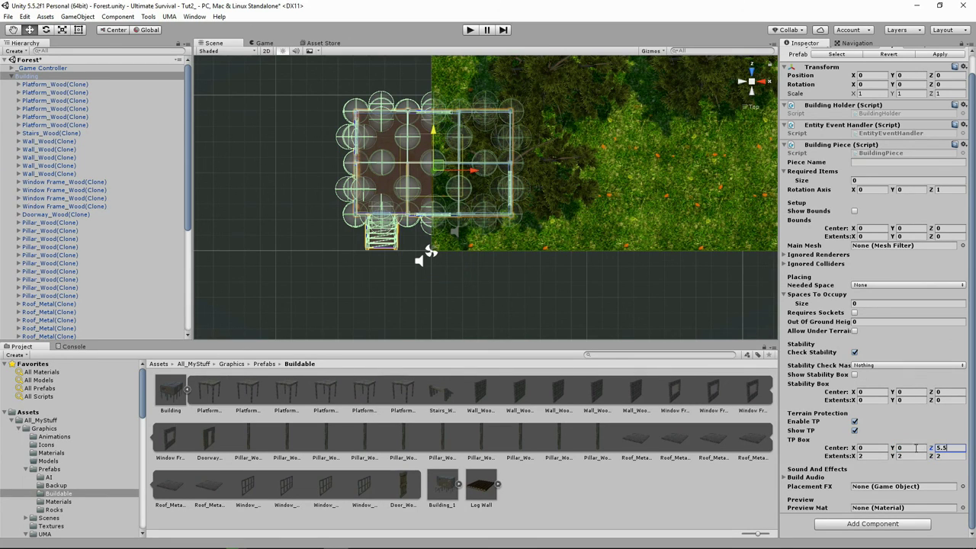
pyautogui.click(941, 455)
pyautogui.write('5')
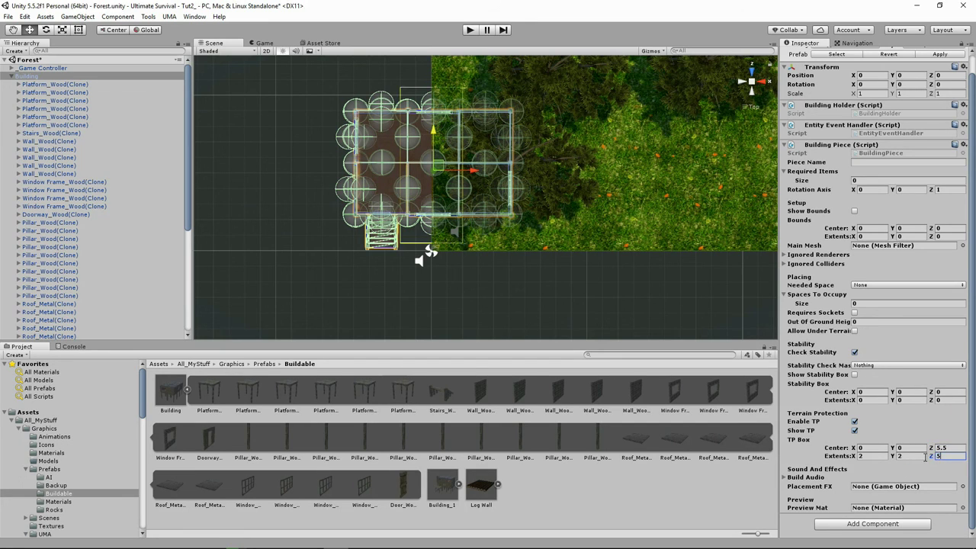
pyautogui.press('BackSpace')
pyautogui.write('3.4')
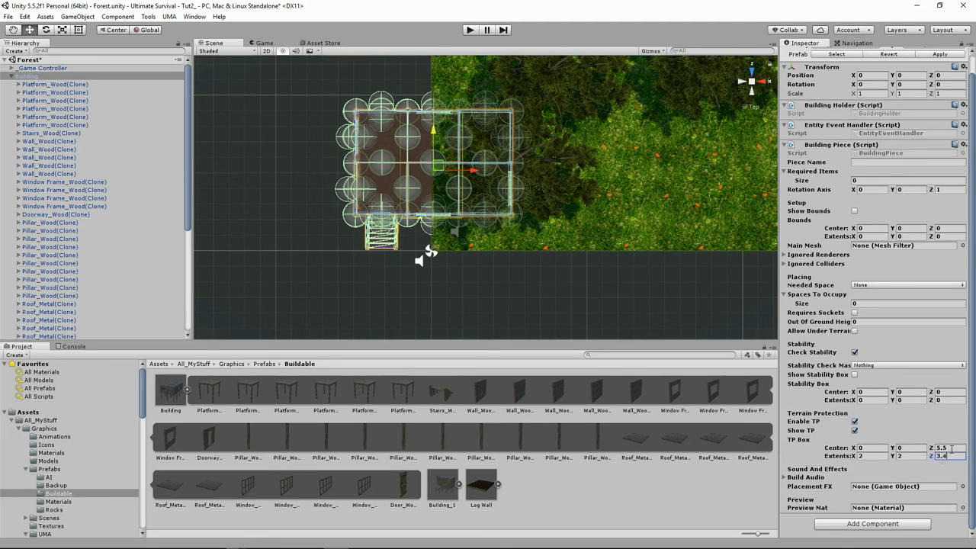
pyautogui.click(944, 449)
pyautogui.write('6')
pyautogui.click(861, 456)
pyautogui.write('5')
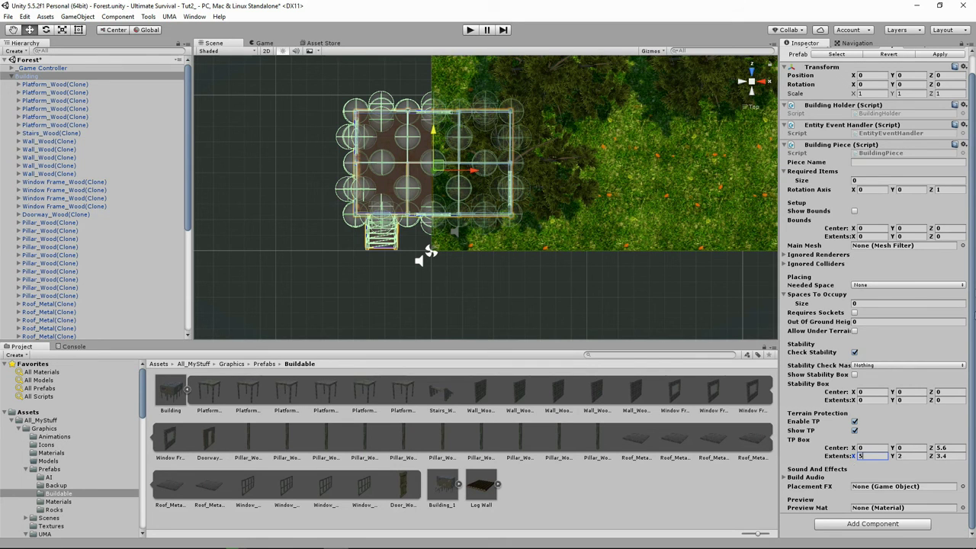
# In a side view, fit the TP Box vertically under the house with extents Y 0.5 and centre Y 0.6.
pyautogui.click(763, 85)
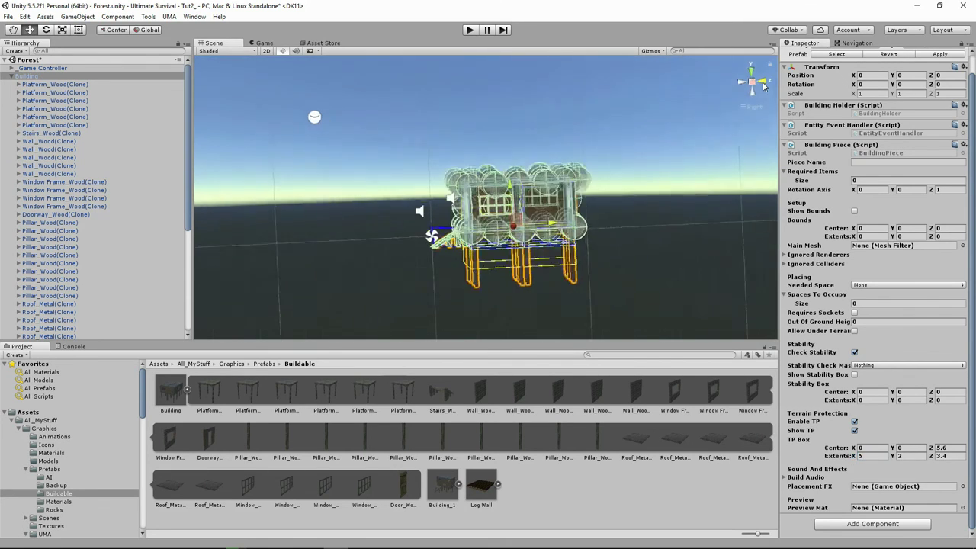
pyautogui.scroll(7, 550, 258)
pyautogui.moveTo(541, 256); pyautogui.dragTo(470, 229, button='middle')
pyautogui.click(906, 456)
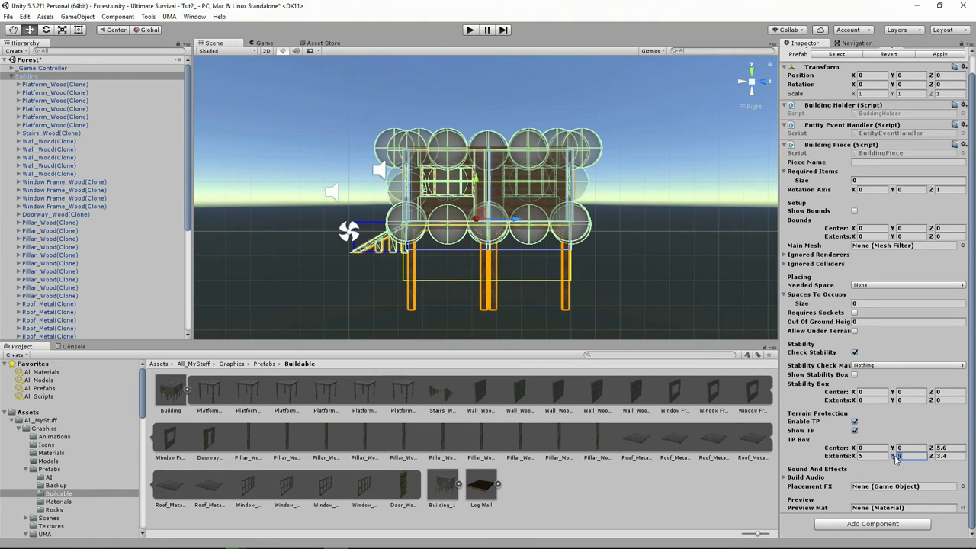
pyautogui.write('0.5')
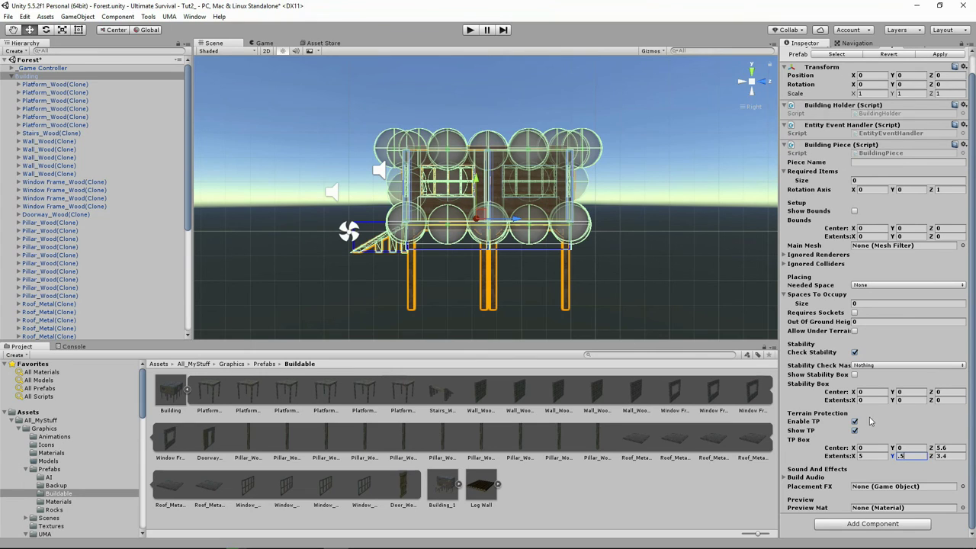
pyautogui.click(902, 448)
pyautogui.write('0.5')
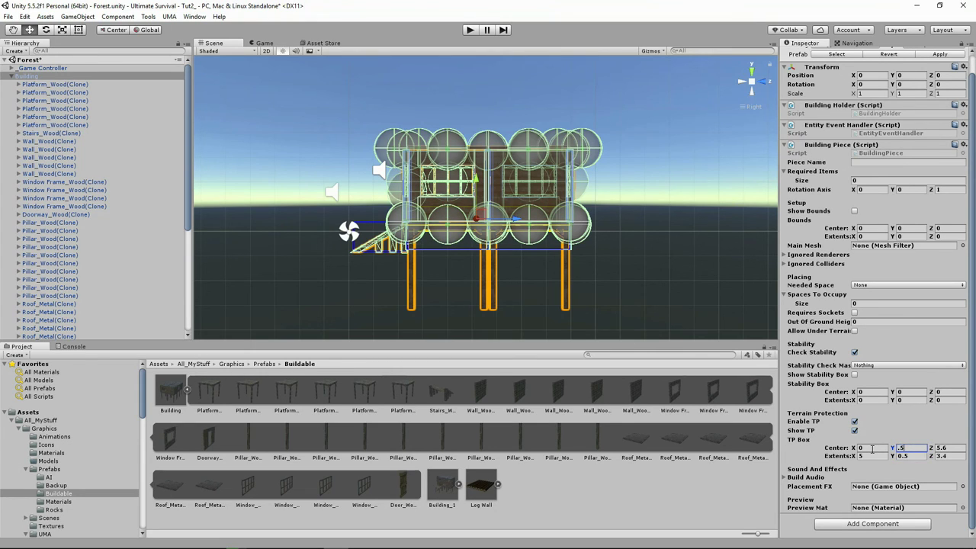
pyautogui.press('BackSpace')
pyautogui.write('3')
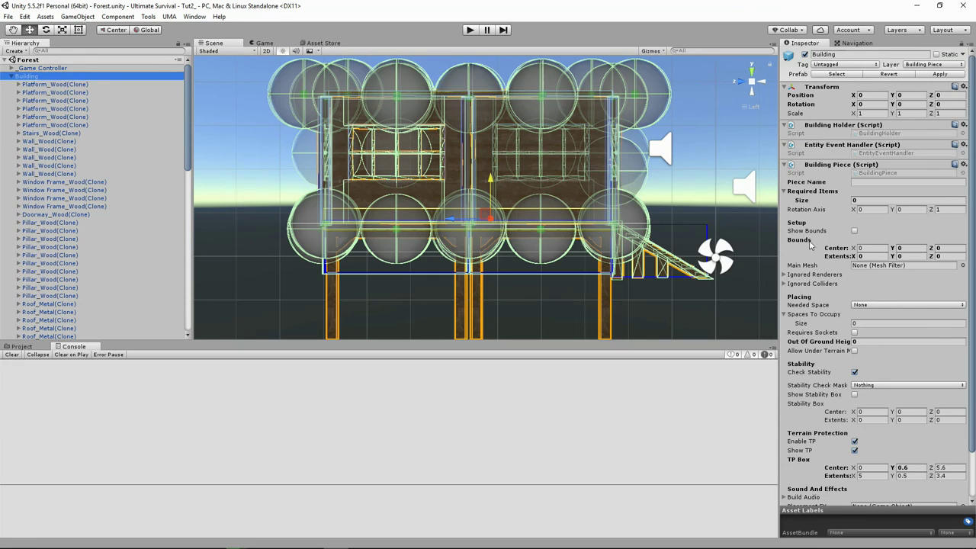
# Show the Building Piece's bounds and set centre Y to 0.6 and the extents to X 5, Y 1.5, Z 3.4.
pyautogui.click(854, 230)
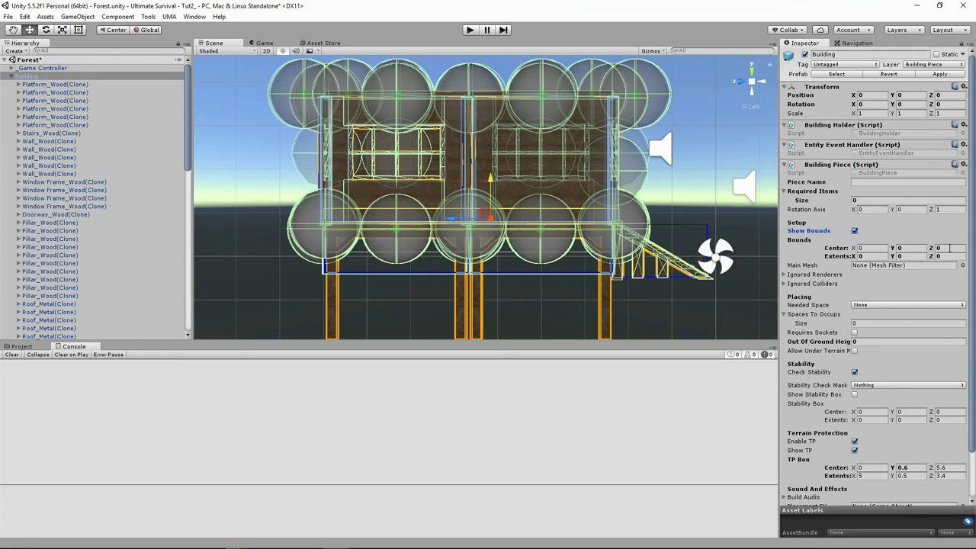
pyautogui.click(950, 249)
pyautogui.click(903, 248)
pyautogui.click(863, 256)
pyautogui.click(943, 255)
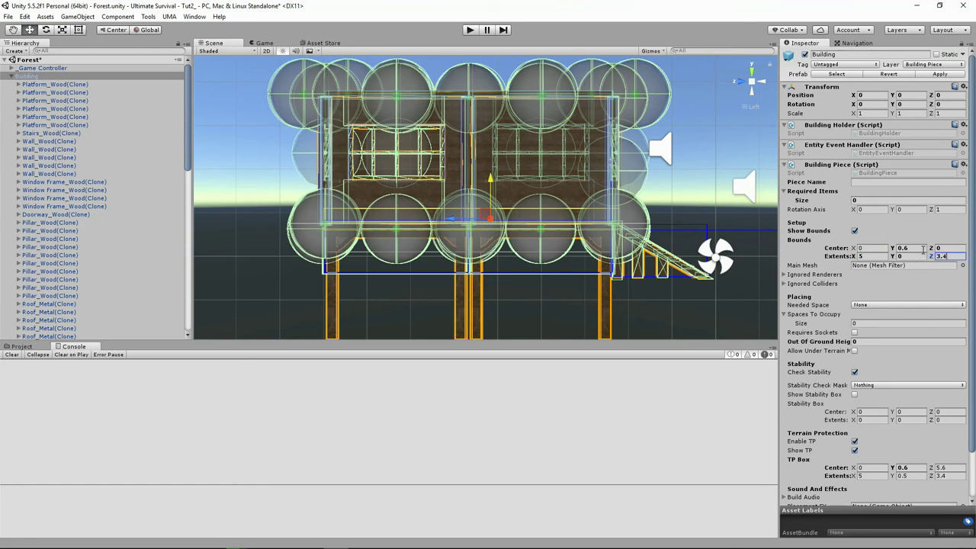
pyautogui.click(899, 256)
pyautogui.write('1.5')
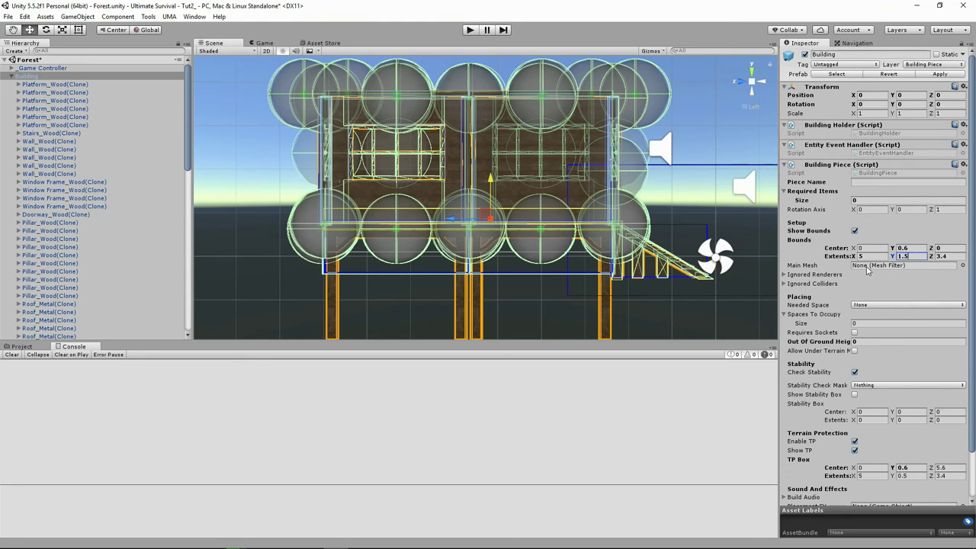
# Position the bounds box around the house walls with centre Z 5.6 and centre Y 2.2.
pyautogui.click(945, 248)
pyautogui.write('5.6')
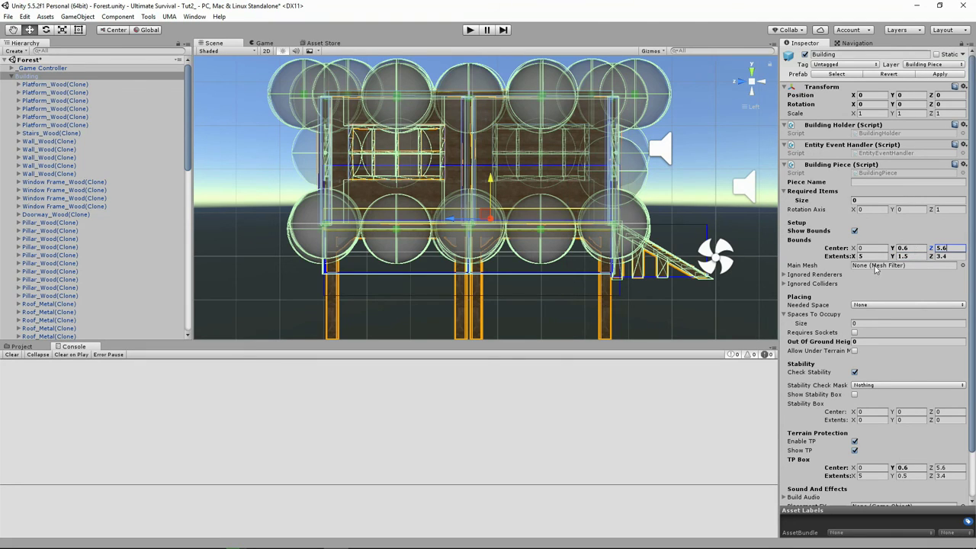
pyautogui.click(900, 249)
pyautogui.write('2')
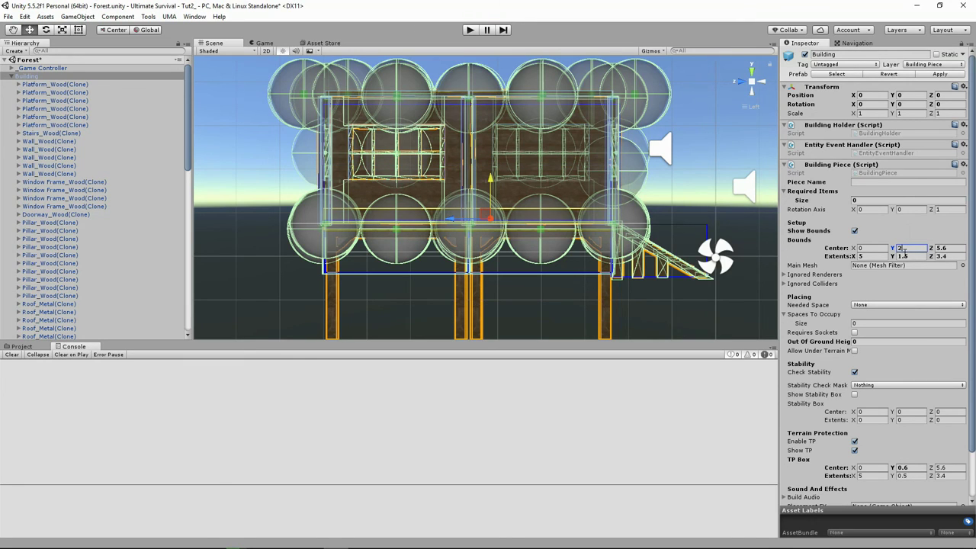
pyautogui.click(907, 257)
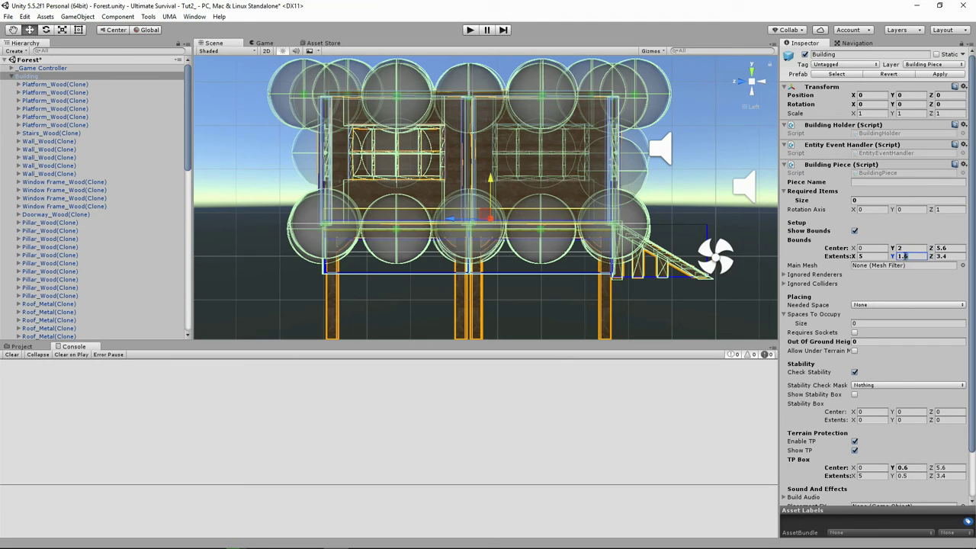
pyautogui.click(892, 251)
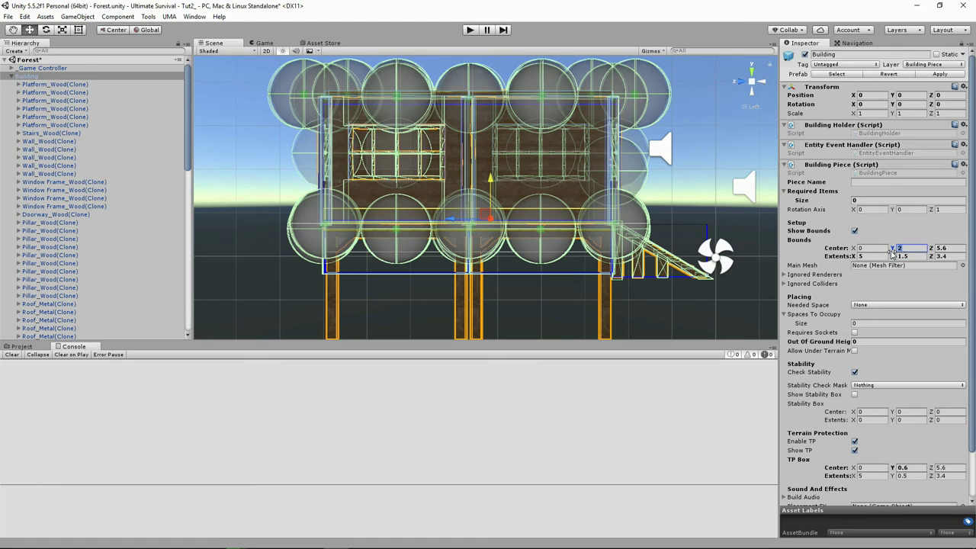
pyautogui.write('2.2')
# Name the piece "Single Storey House (Wood)", copy that name, and apply the changes to the Building prefab.
pyautogui.click(892, 182)
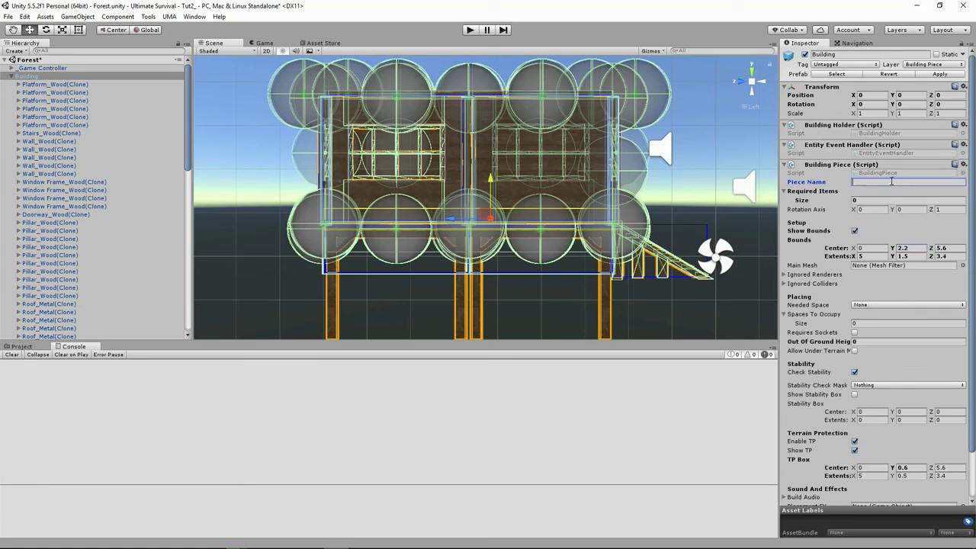
pyautogui.write('Single Storey House (Wood)')
pyautogui.moveTo(946, 182); pyautogui.dragTo(858, 183)
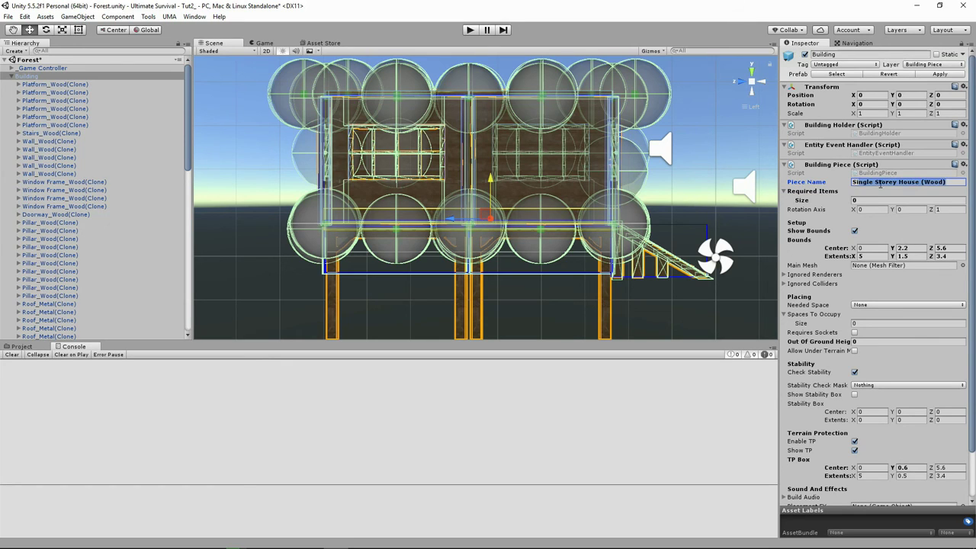
pyautogui.click(909, 184)
pyautogui.moveTo(955, 182); pyautogui.dragTo(828, 183)
pyautogui.hotkey('ctrl', 'c')
pyautogui.click(938, 75)
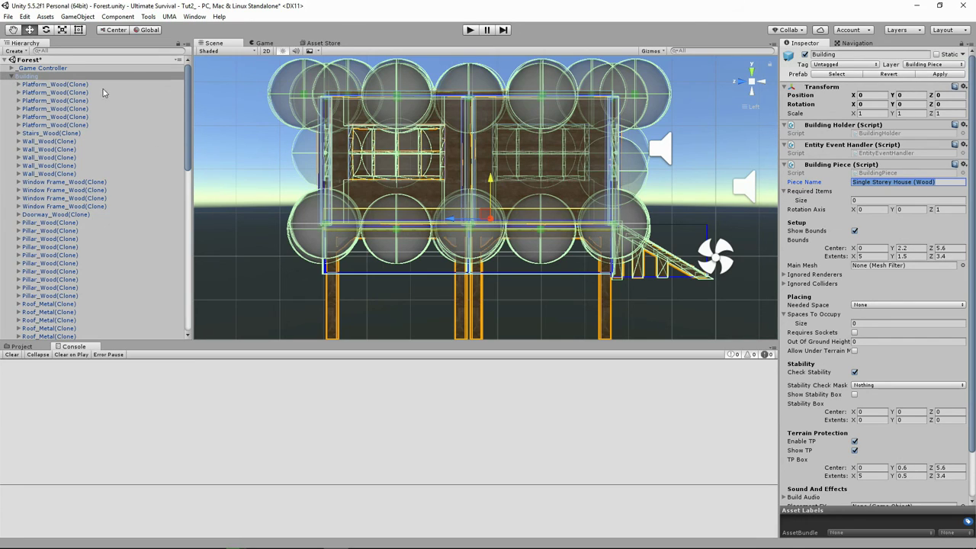
# Duplicate the Ladder (Wood) entry in the building menu wheel's Other category.
pyautogui.click(10, 76)
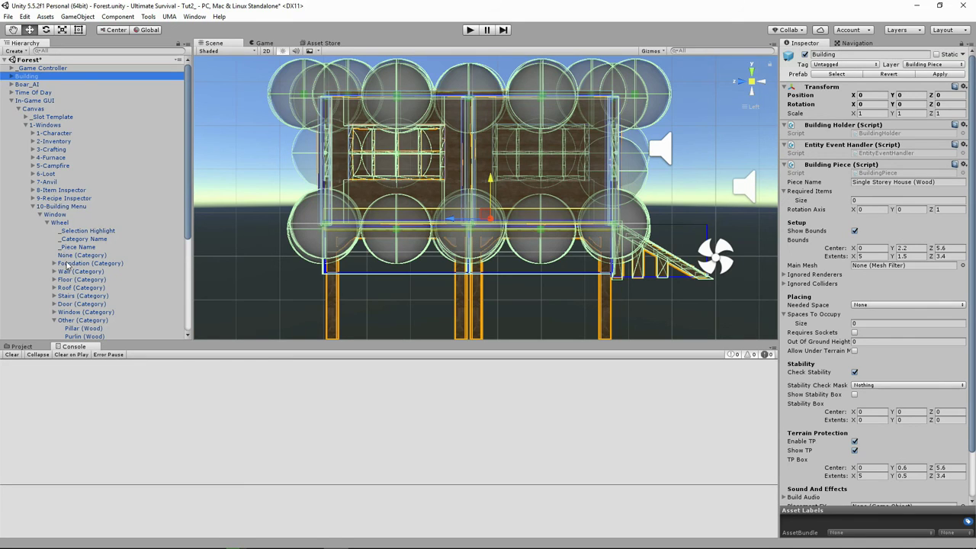
pyautogui.scroll(-3, 69, 267)
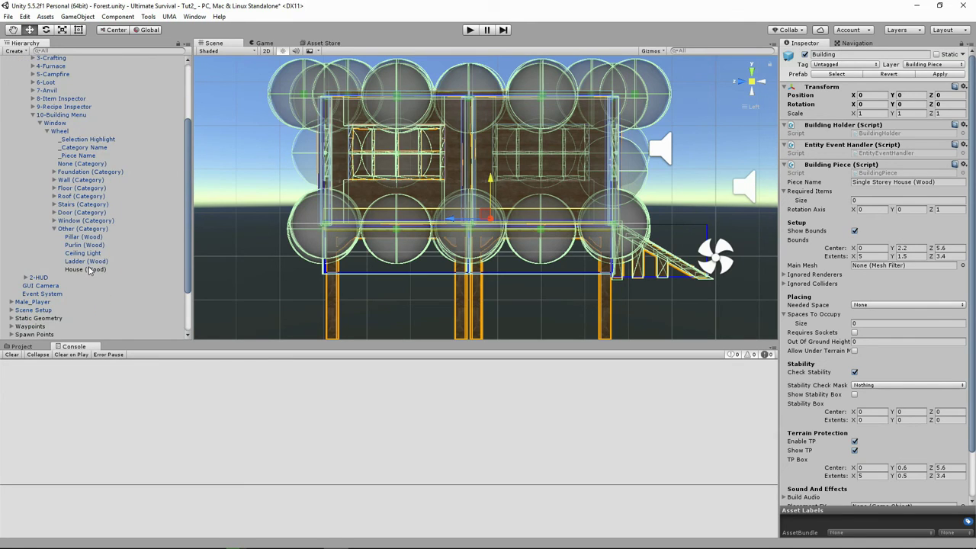
pyautogui.click(77, 262)
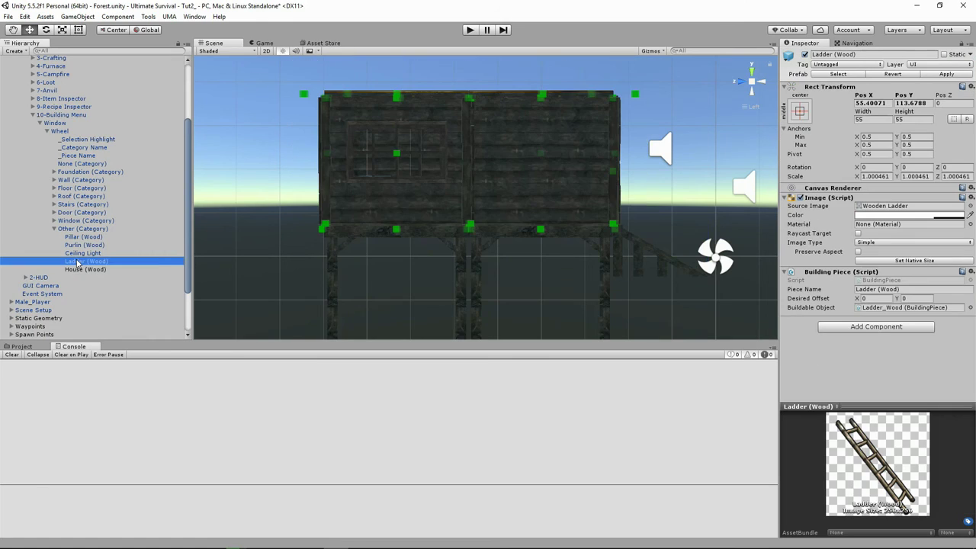
pyautogui.rightClick(79, 262)
pyautogui.click(104, 303)
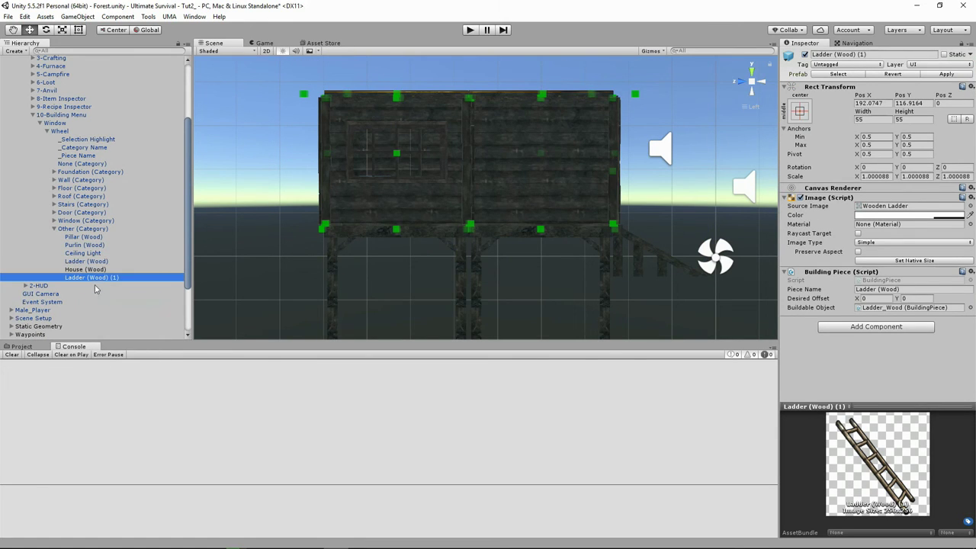
# Rename the duplicated ladder entry to the copied name, "Single Storey House (Wood)".
pyautogui.click(91, 276)
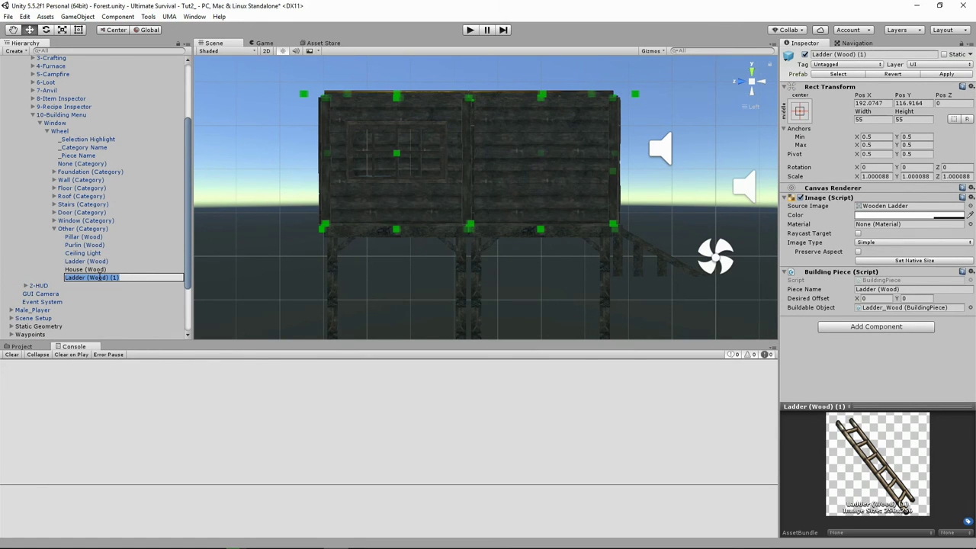
pyautogui.write('H')
pyautogui.press('BackSpace')
pyautogui.write('2')
pyautogui.press('BackSpace')
pyautogui.write('House')
pyautogui.press('BackSpace')
pyautogui.press('BackSpace')
pyautogui.press('BackSpace')
pyautogui.press('BackSpace')
pyautogui.press('BackSpace')
pyautogui.hotkey('ctrl', 'v')
pyautogui.press('Return')
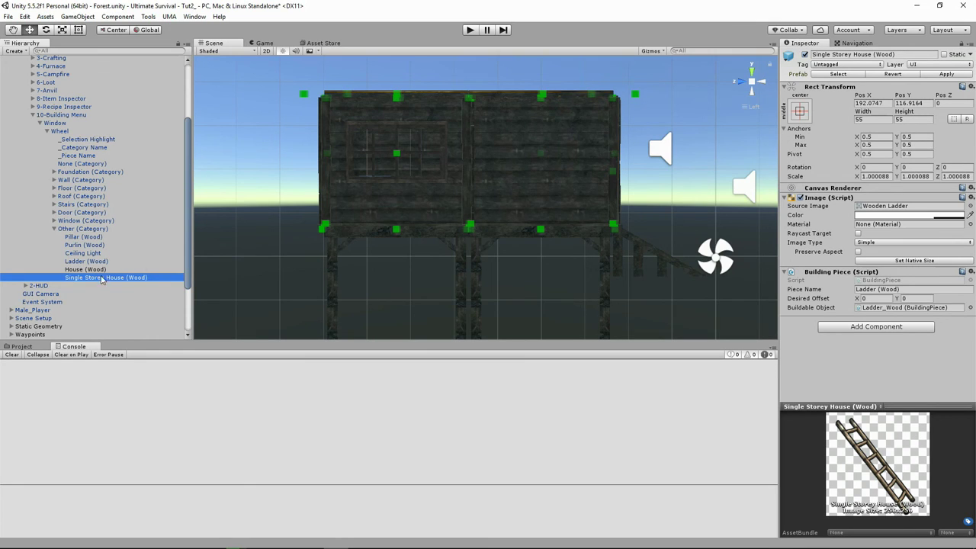
# Set the new menu entry's piece name to "Single Storey House (Wood)" and assign the Building prefab as its buildable object.
pyautogui.click(900, 288)
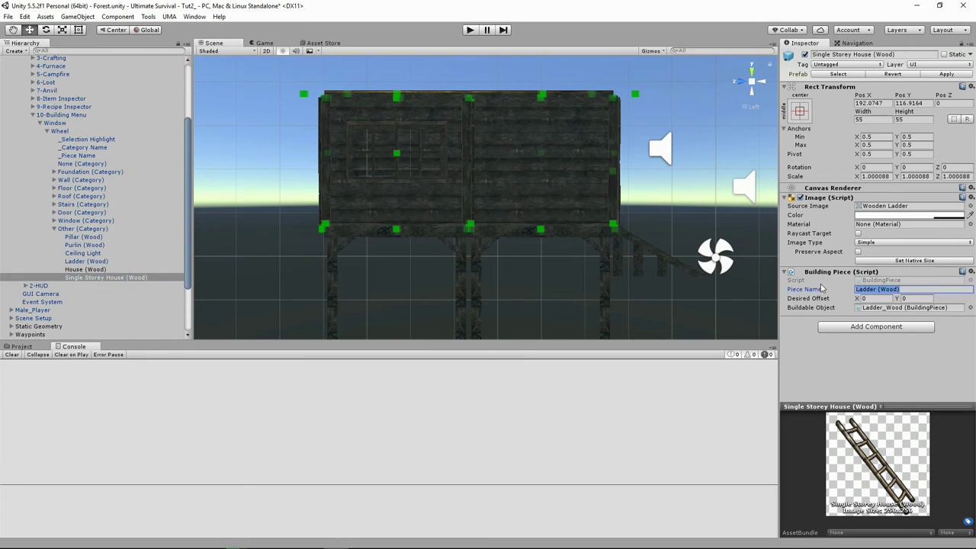
pyautogui.hotkey('ctrl', 'v')
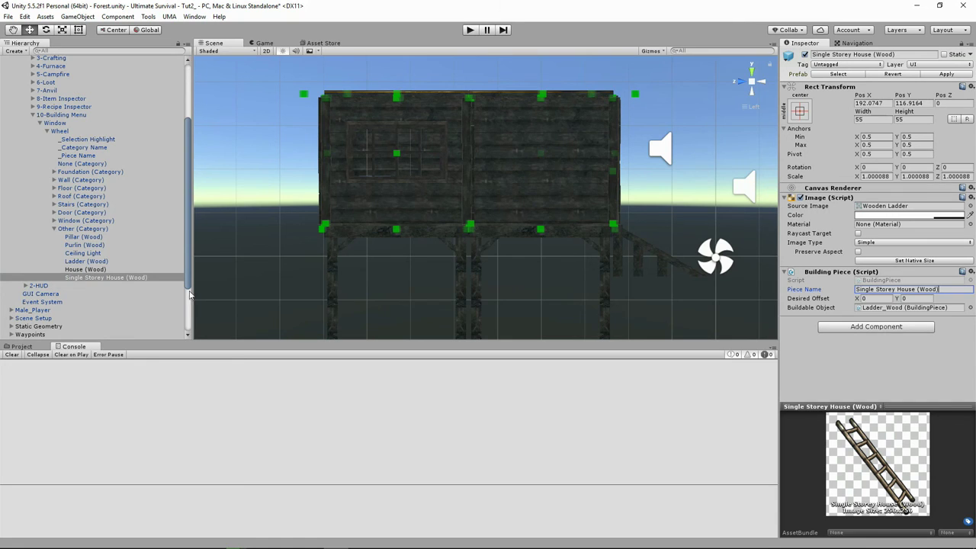
pyautogui.click(22, 346)
pyautogui.moveTo(171, 390); pyautogui.dragTo(873, 312)
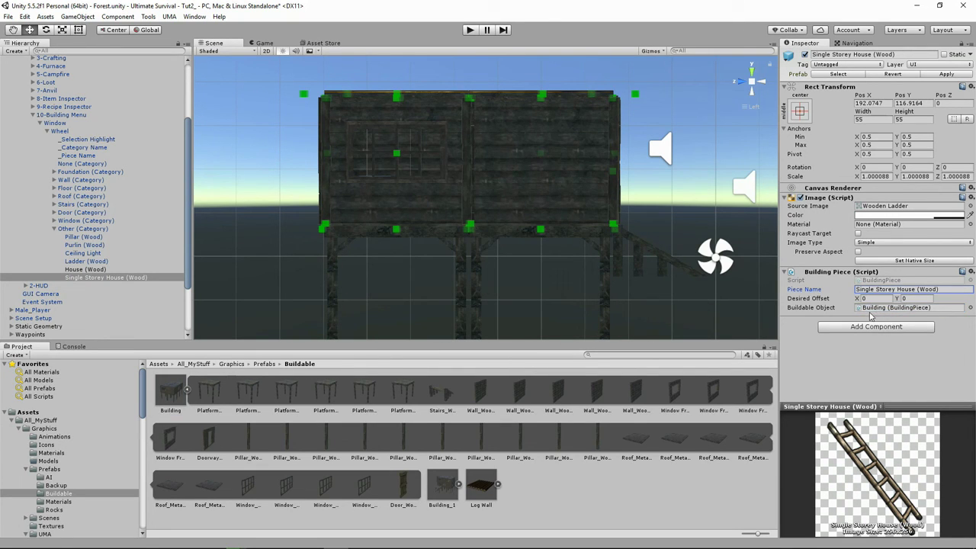
pyautogui.scroll(-5, 58, 450)
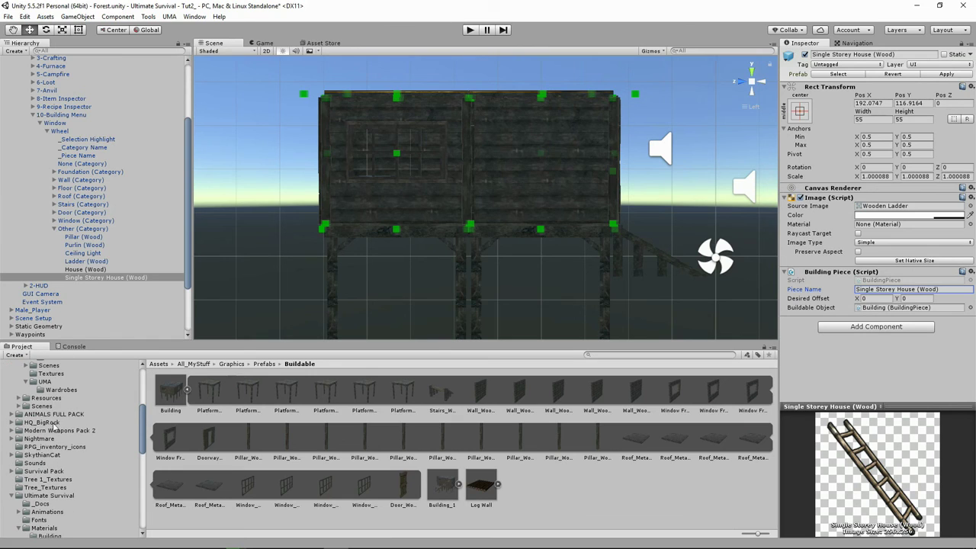
# Set the Single Storey House (Wood) menu entry's source image to the book icon from RPG_inventory_icons and save the scene.
pyautogui.click(43, 449)
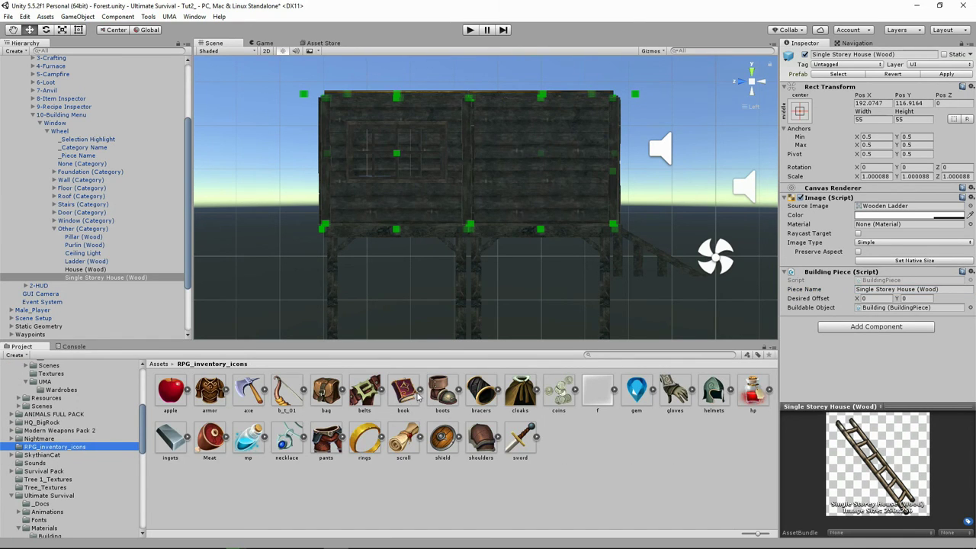
pyautogui.moveTo(418, 395); pyautogui.dragTo(877, 206)
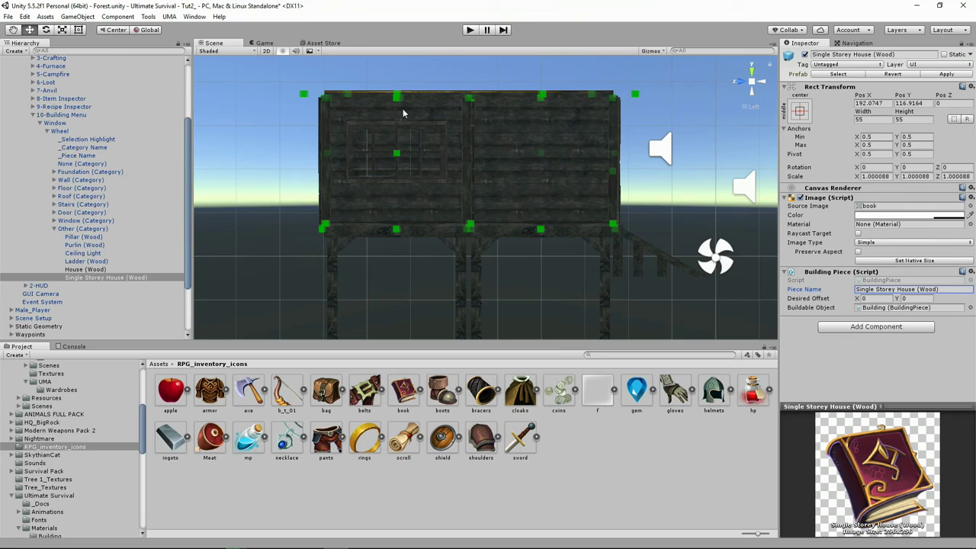
pyautogui.hotkey('ctrl', 's')
# Run the game, choose Single Storey House (Wood) from the building wheel's Other category, and place the house in the forest.
pyautogui.click(470, 31)
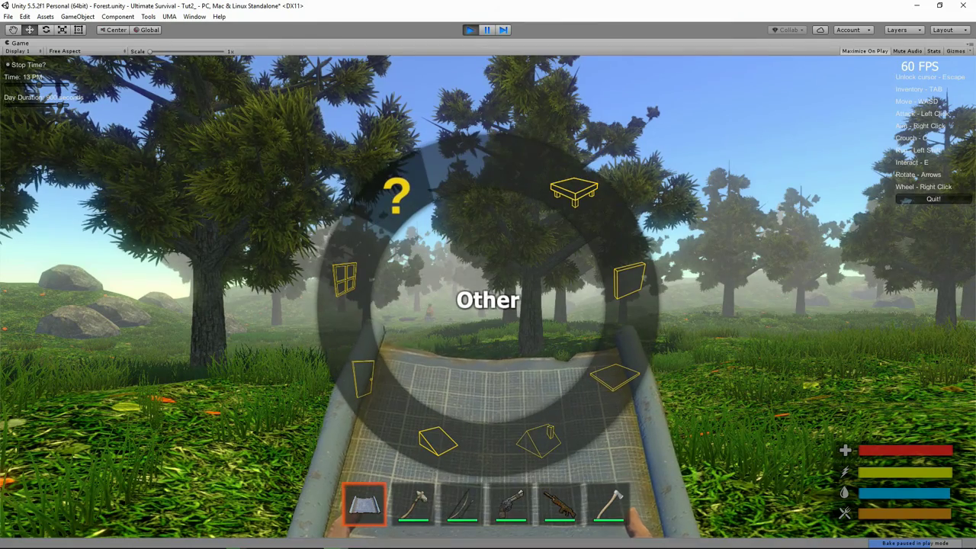
pyautogui.moveTo(396, 195)
pyautogui.scroll(-1, 488, 299)
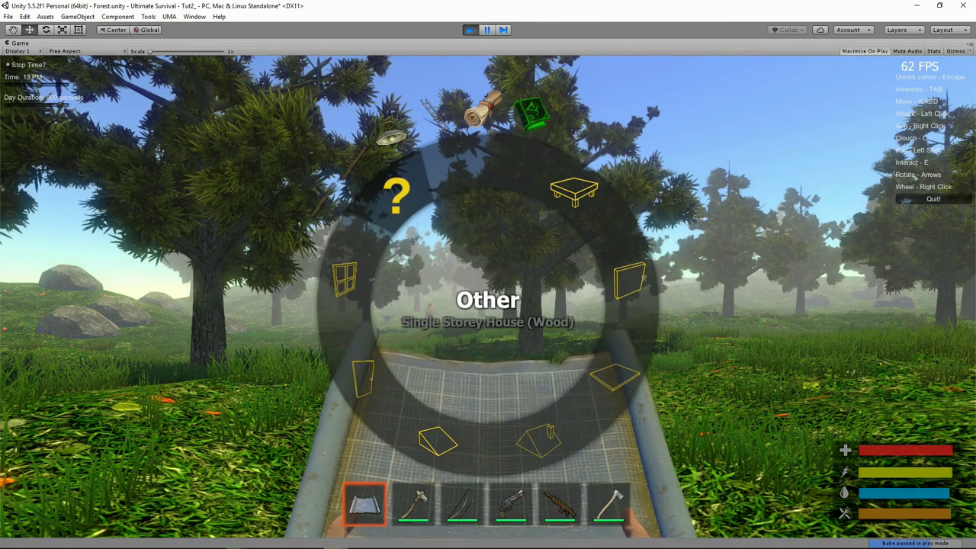
pyautogui.rightClick(488, 296)
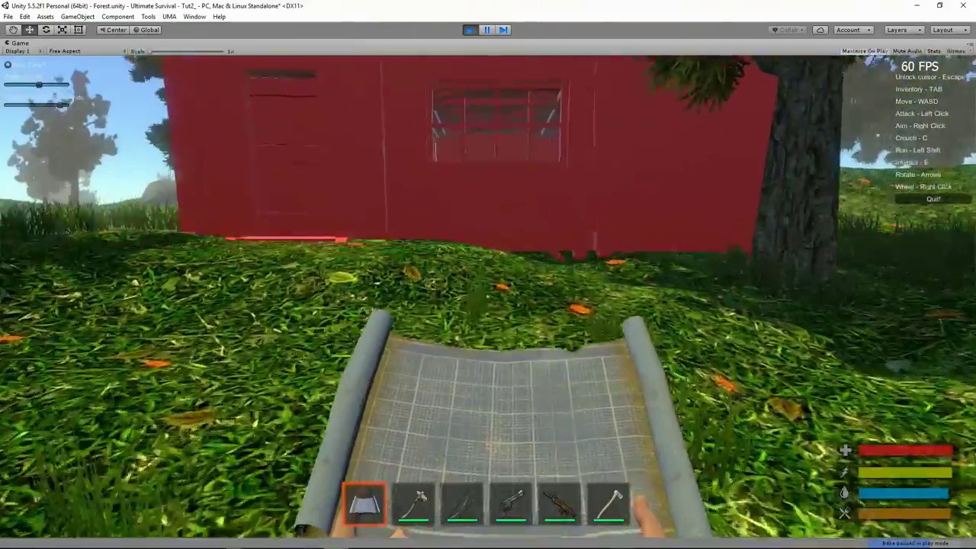
pyautogui.press('s')
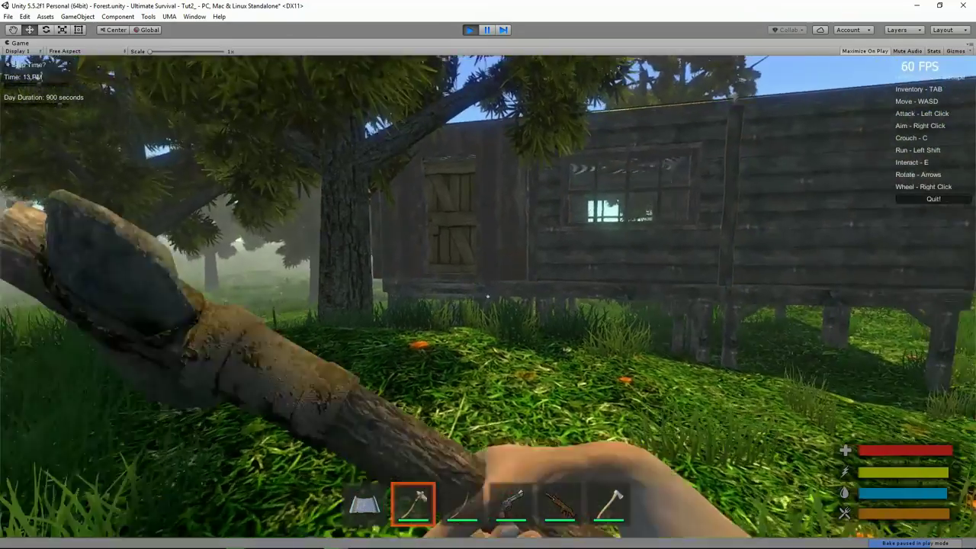
# Walk into the placed house through its doorway and test the interaction with the door.
pyautogui.press('w')
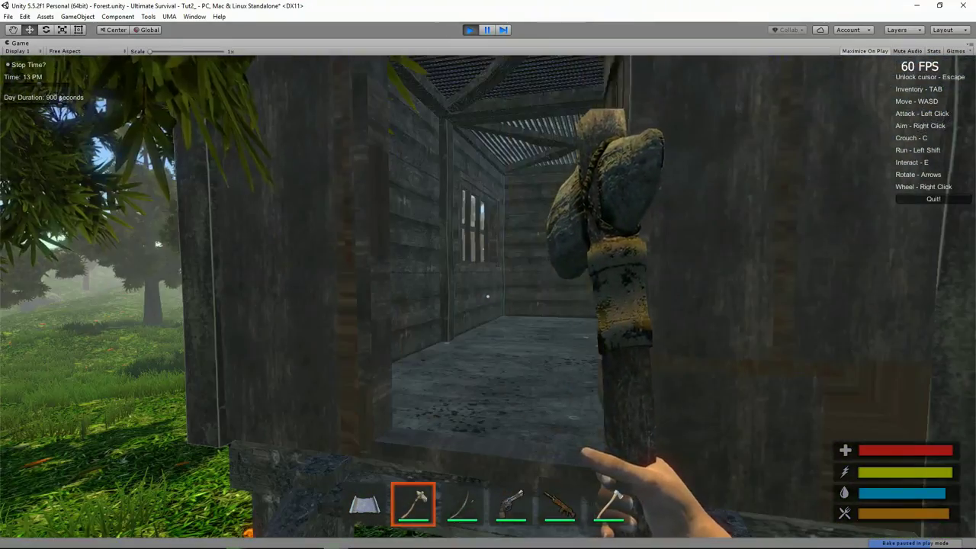
pyautogui.press('w')
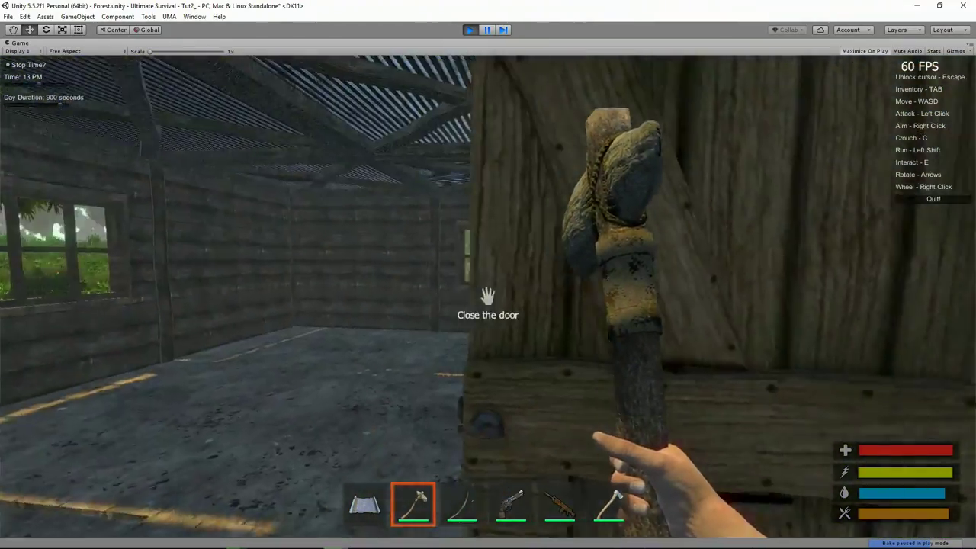
pyautogui.press('e')
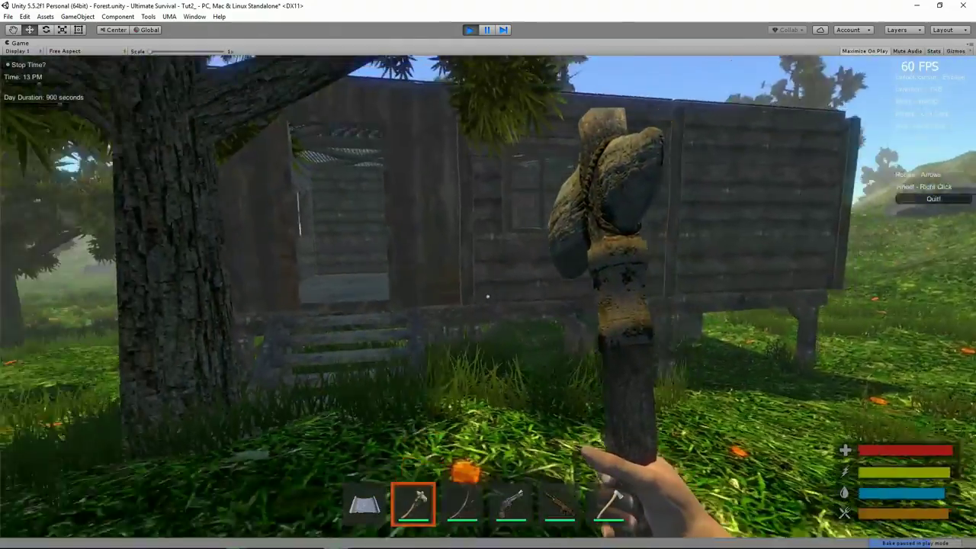
# Walk around outside the placed house to inspect its walls, windows, stairs and supports.
pyautogui.press('a')
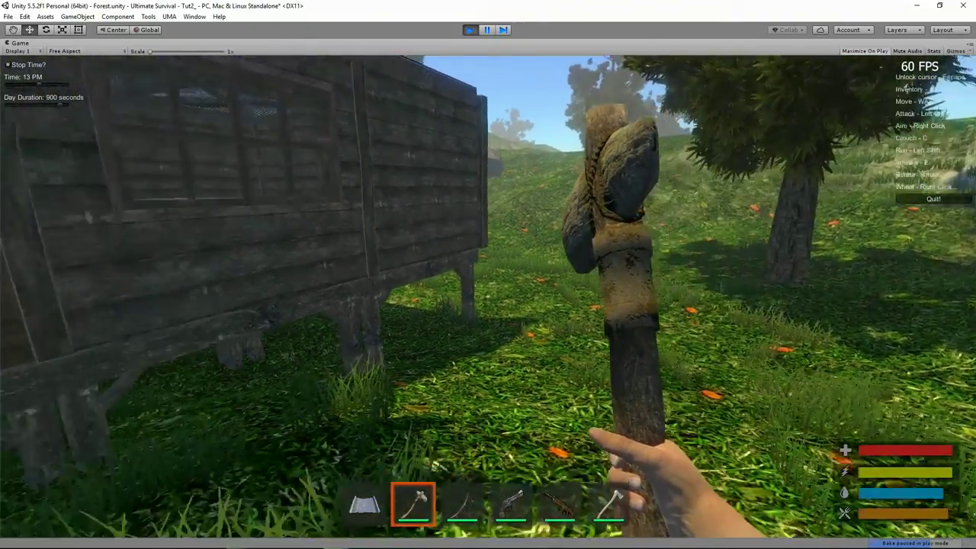
pyautogui.press('w')
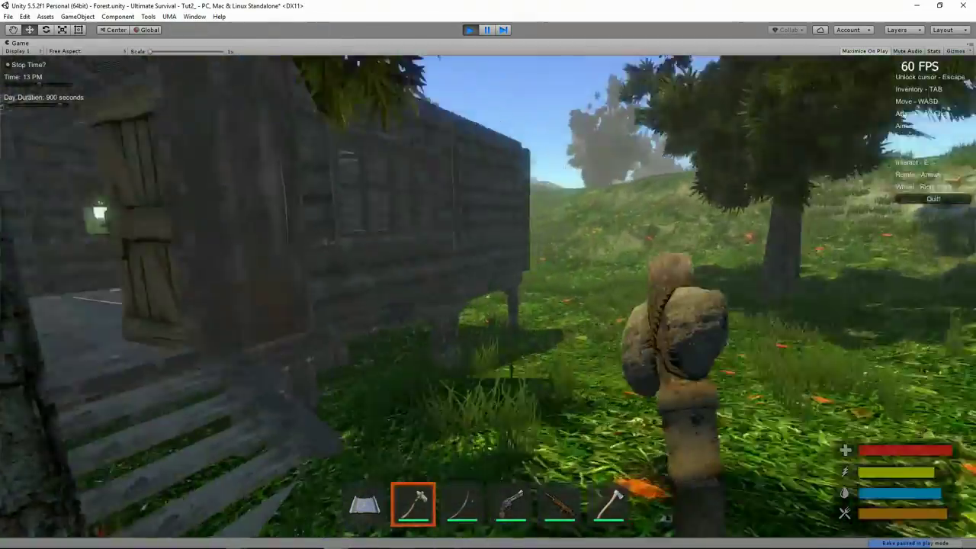
pyautogui.press('d')
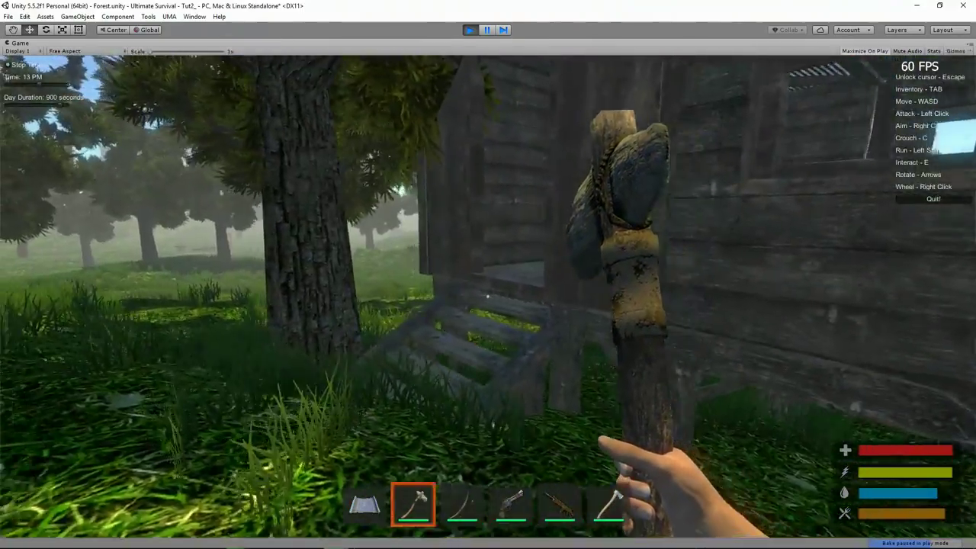
pyautogui.press('a')
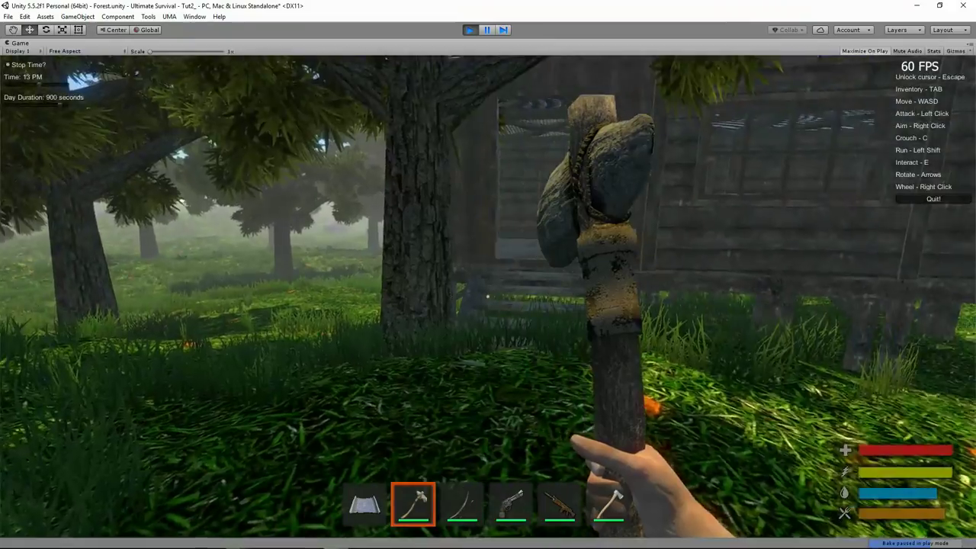